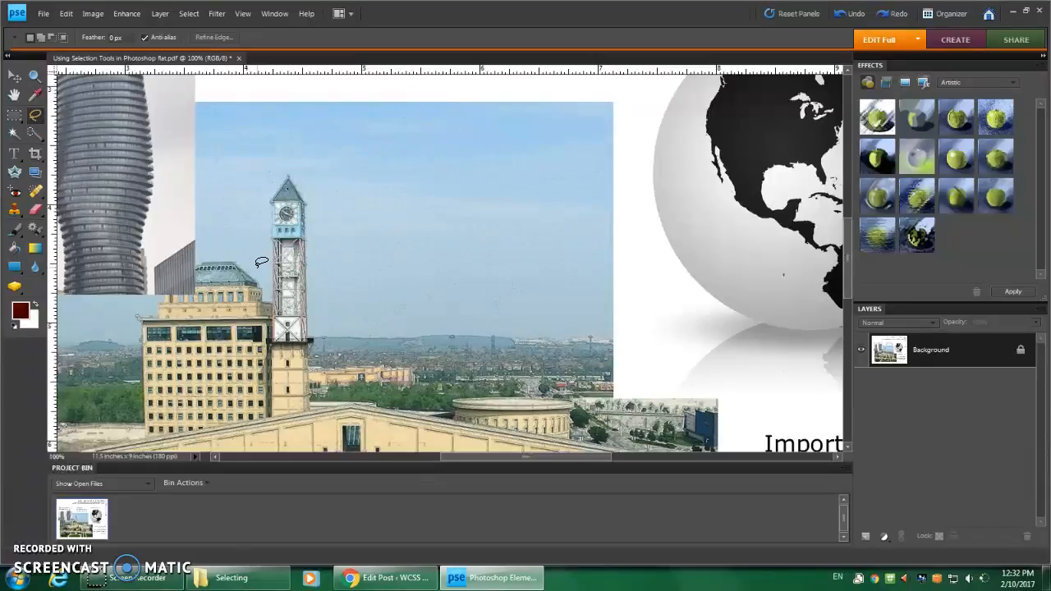
- Trace a freehand lasso selection around the clock tower's roof and upper shaft
{"action": "left_click_drag", "start_coordinate": [382, 163], "coordinate": [333, 189]}
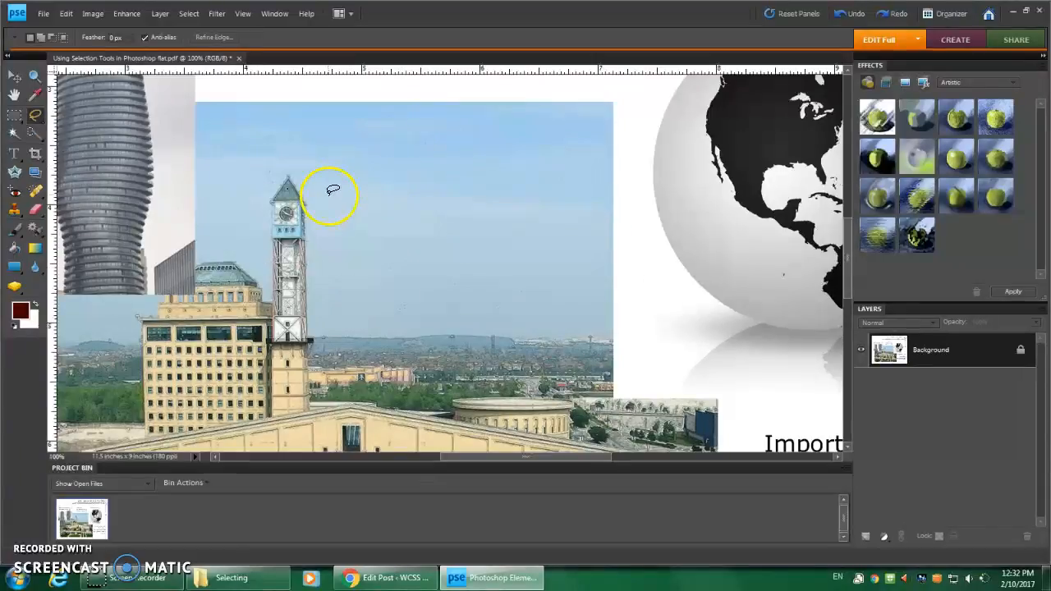
{"action": "left_click", "coordinate": [359, 243]}
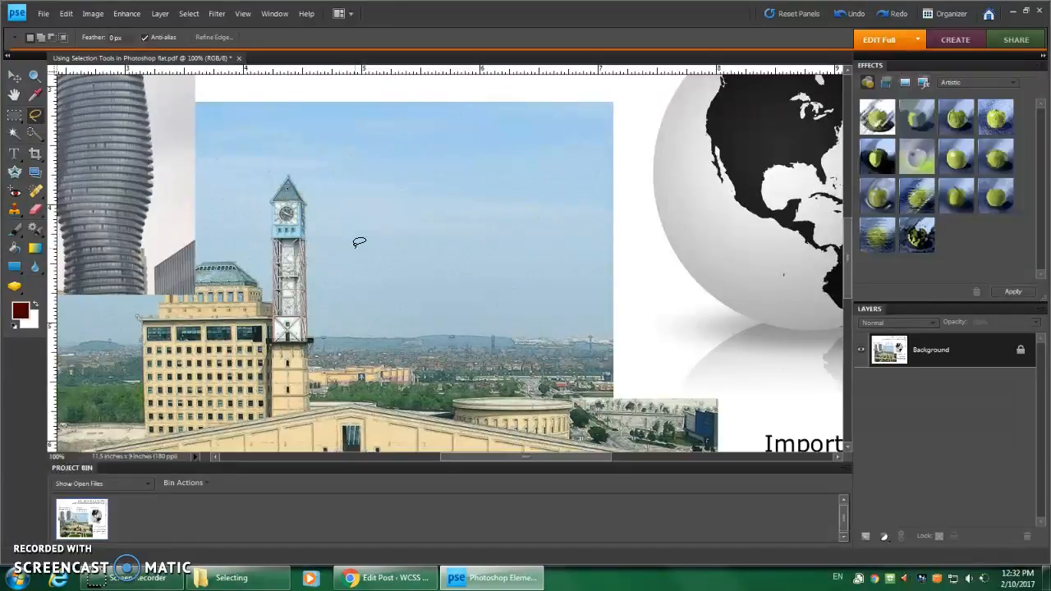
{"action": "mouse_move", "coordinate": [358, 243]}
{"action": "left_mouse_down"}
{"action": "mouse_move", "coordinate": [655, 227]}
{"action": "mouse_move", "coordinate": [525, 333]}
{"action": "mouse_move", "coordinate": [377, 311]}
{"action": "mouse_move", "coordinate": [332, 229]}
{"action": "left_mouse_up"}
{"action": "key", "text": "ctrl+space"}
{"action": "left_click_drag", "start_coordinate": [243, 157], "coordinate": [312, 241]}
{"action": "left_click", "coordinate": [510, 324]}
{"action": "mouse_move", "coordinate": [510, 325]}
{"action": "left_mouse_down"}
{"action": "mouse_move", "coordinate": [441, 199]}
{"action": "mouse_move", "coordinate": [401, 191]}
{"action": "mouse_move", "coordinate": [412, 351]}
{"action": "left_mouse_up"}
{"action": "mouse_move", "coordinate": [328, 277]}
{"action": "left_mouse_down"}
{"action": "mouse_move", "coordinate": [376, 204]}
{"action": "mouse_move", "coordinate": [430, 238]}
{"action": "mouse_move", "coordinate": [458, 285]}
{"action": "mouse_move", "coordinate": [468, 429]}
{"action": "left_mouse_up"}
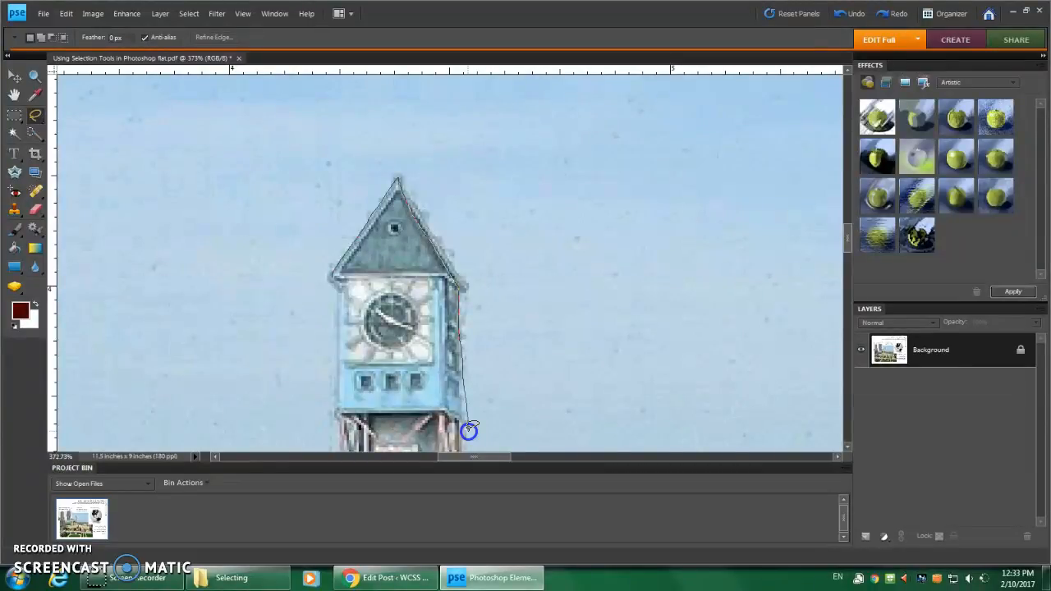
{"action": "mouse_move", "coordinate": [468, 431]}
{"action": "left_mouse_down"}
{"action": "mouse_move", "coordinate": [455, 263]}
{"action": "mouse_move", "coordinate": [474, 179]}
{"action": "mouse_move", "coordinate": [474, 402]}
{"action": "left_mouse_up"}
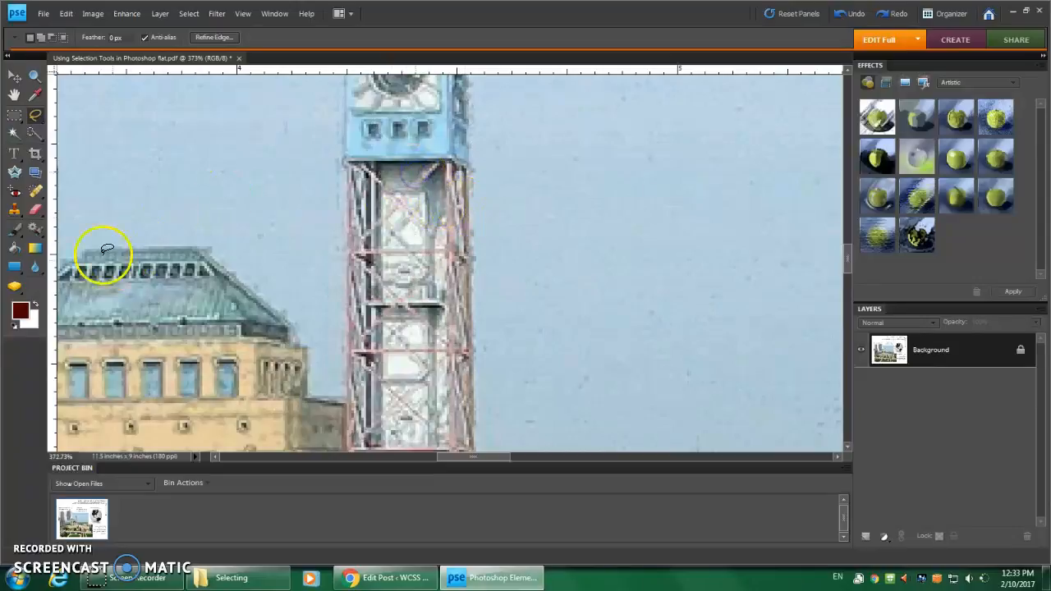
- Erase three short diagonal strokes, one across the clock tower's shaft and two in the sky beside it
{"action": "left_click", "coordinate": [34, 209]}
{"action": "left_click_drag", "start_coordinate": [493, 220], "coordinate": [408, 263]}
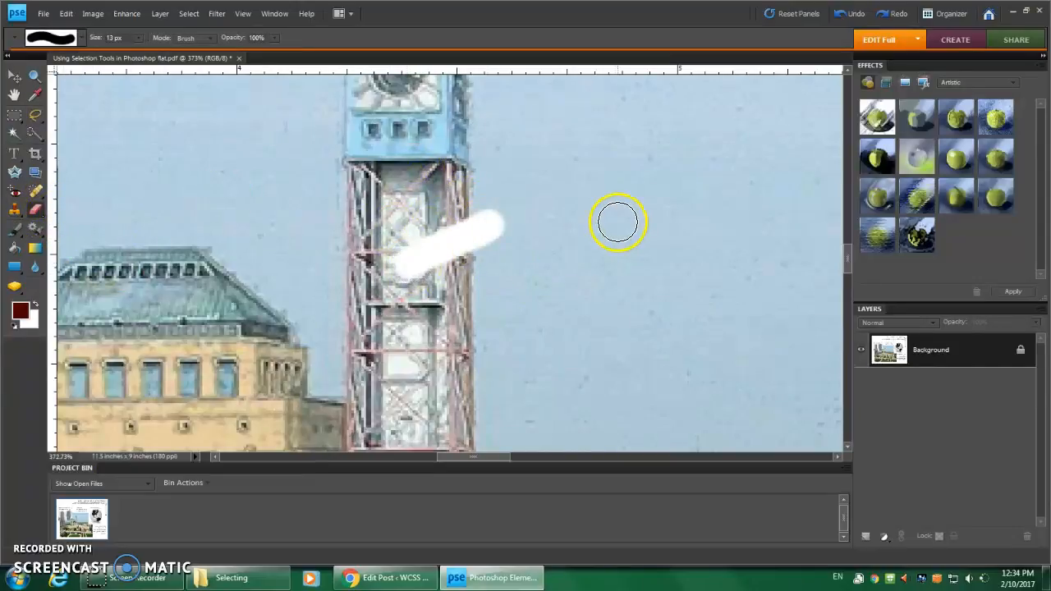
{"action": "left_click_drag", "start_coordinate": [704, 228], "coordinate": [324, 233]}
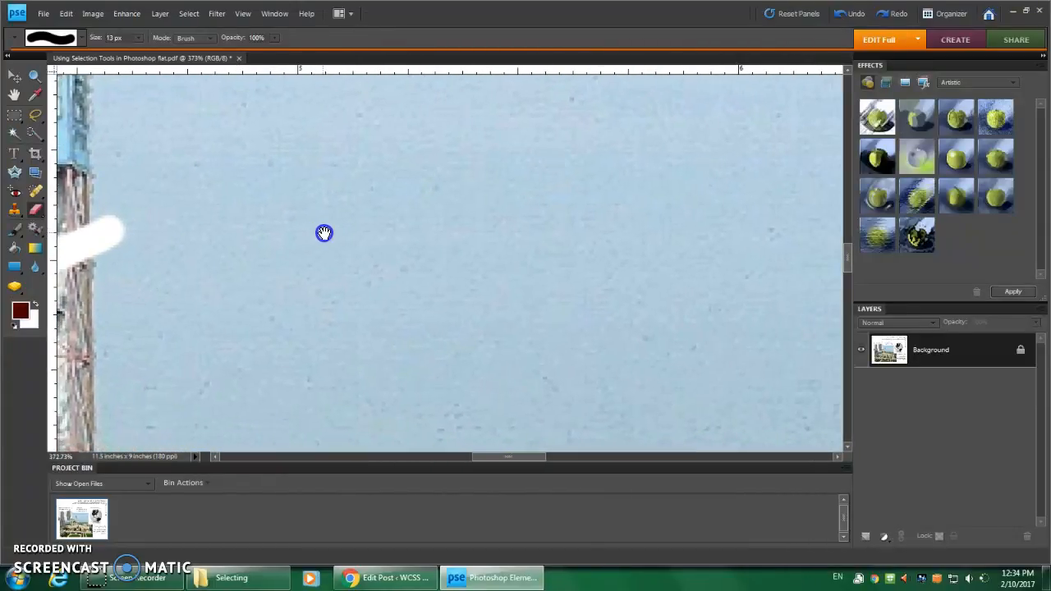
{"action": "left_click_drag", "start_coordinate": [539, 227], "coordinate": [392, 296]}
{"action": "left_click_drag", "start_coordinate": [652, 258], "coordinate": [452, 261]}
{"action": "mouse_move", "coordinate": [728, 220]}
{"action": "left_mouse_down"}
{"action": "mouse_move", "coordinate": [659, 280]}
{"action": "mouse_move", "coordinate": [535, 340]}
{"action": "left_mouse_up"}
{"action": "left_click_drag", "start_coordinate": [681, 298], "coordinate": [269, 306]}
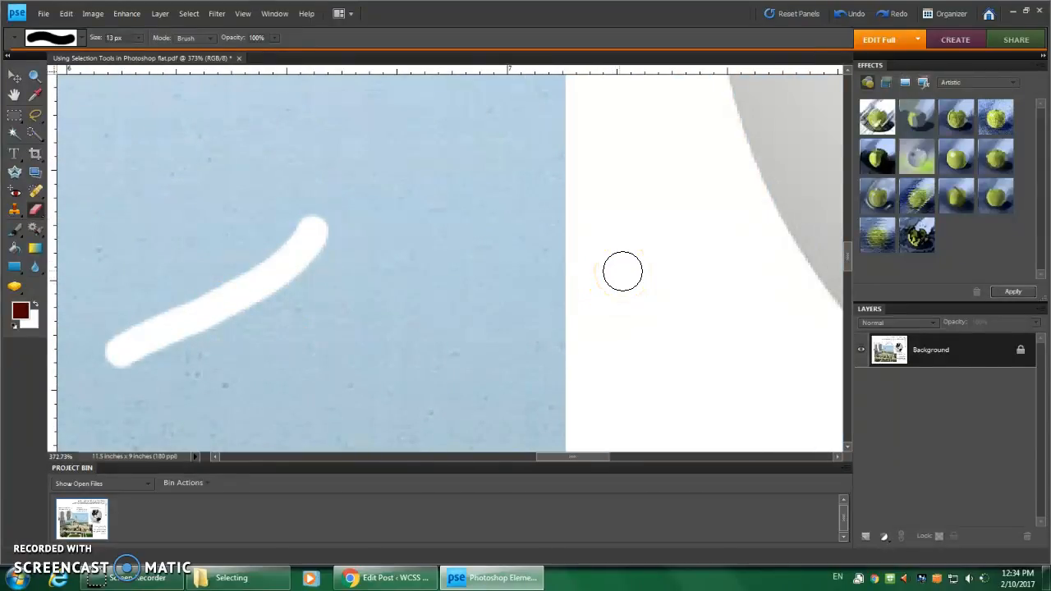
{"action": "key", "text": "ctrl+0"}
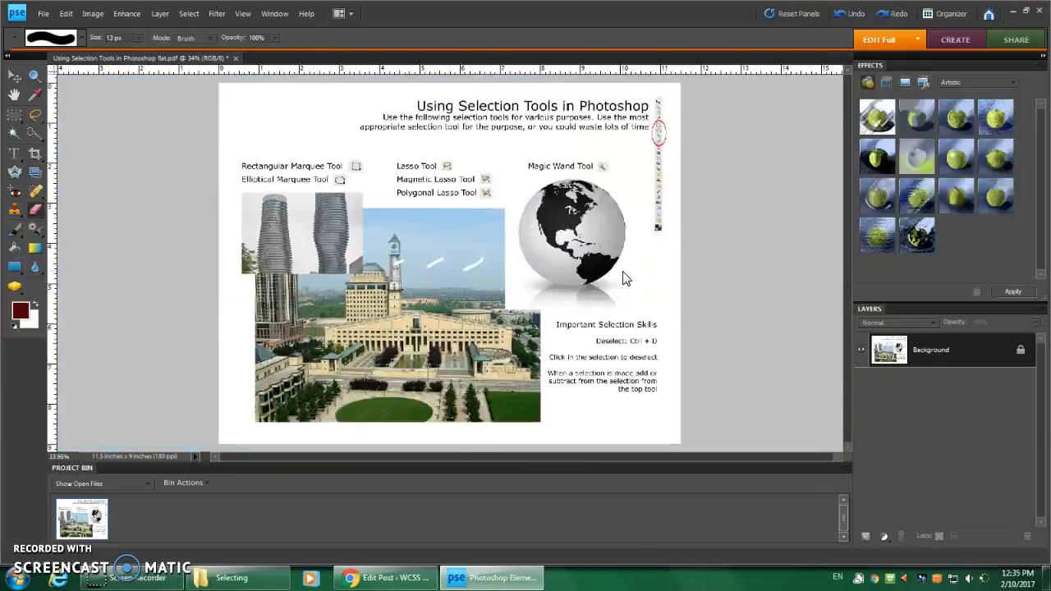
{"action": "left_click", "coordinate": [540, 271]}
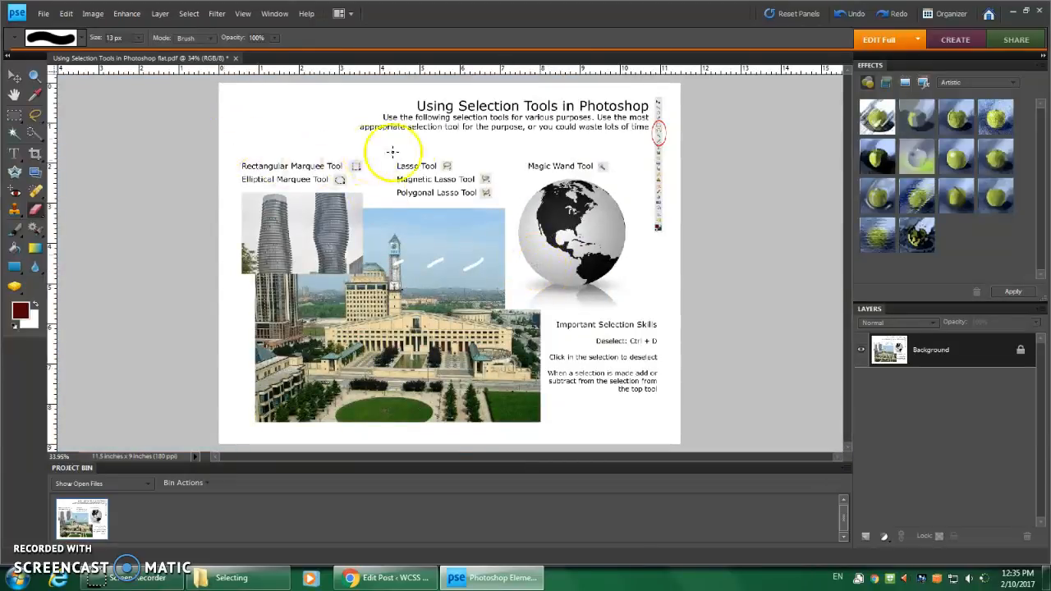
- Start a new blank file and set its dimension units to inches
{"action": "left_click", "coordinate": [44, 14]}
{"action": "mouse_move", "coordinate": [182, 28]}
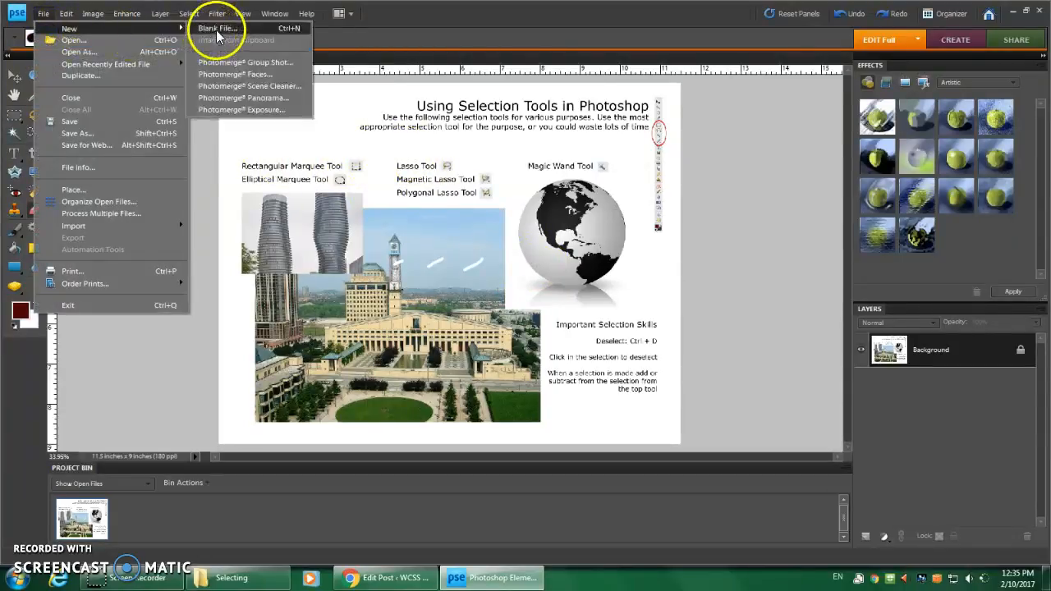
{"action": "left_click", "coordinate": [287, 28]}
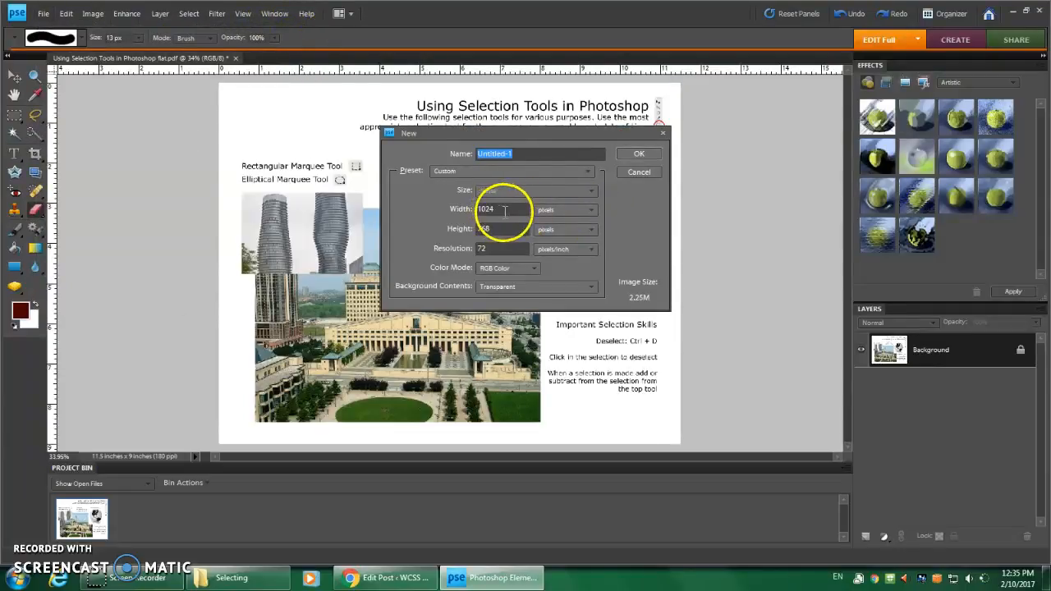
{"action": "left_click", "coordinate": [575, 210]}
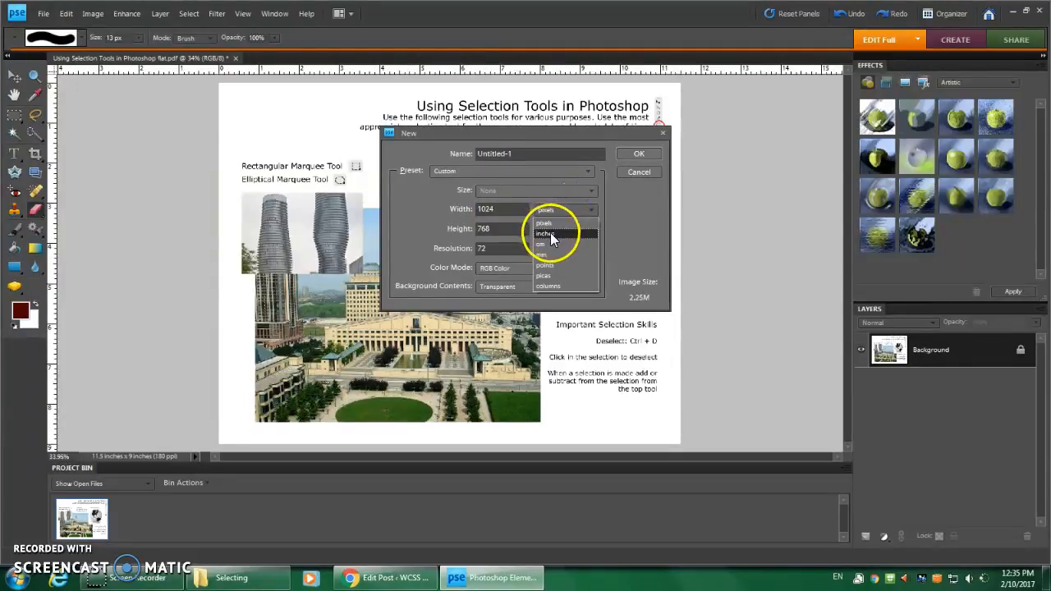
{"action": "left_click", "coordinate": [546, 233]}
{"action": "left_click", "coordinate": [509, 208]}
{"action": "left_click", "coordinate": [457, 211]}
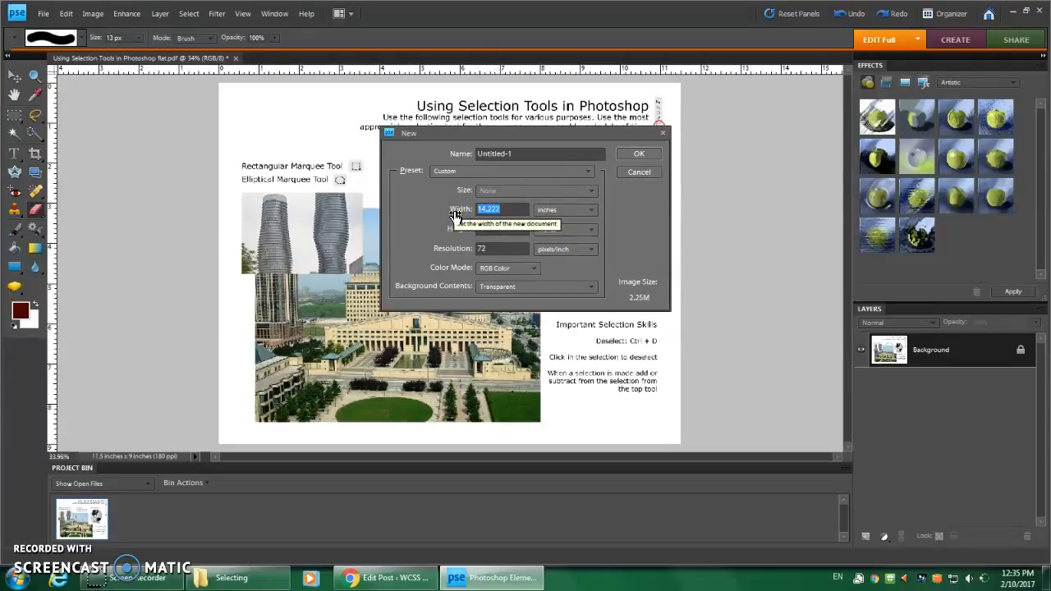
{"action": "type", "text": "11"}
{"action": "key", "text": "Tab"}
{"action": "key", "text": "Tab"}
{"action": "type", "text": "1"}
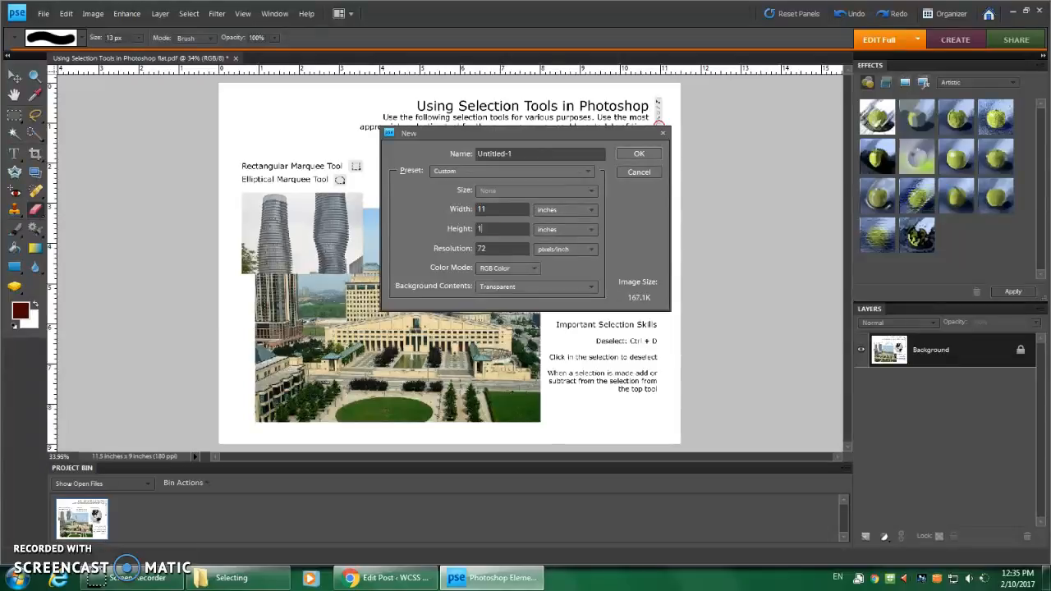
- Set the new file's width to 17 inches, height to 11 inches and resolution to 300 pixels/inch
{"action": "double_click", "coordinate": [492, 208]}
{"action": "type", "text": "17"}
{"action": "key", "text": "Tab"}
{"action": "key", "text": "Tab"}
{"action": "type", "text": "11"}
{"action": "key", "text": "Tab"}
{"action": "key", "text": "Tab"}
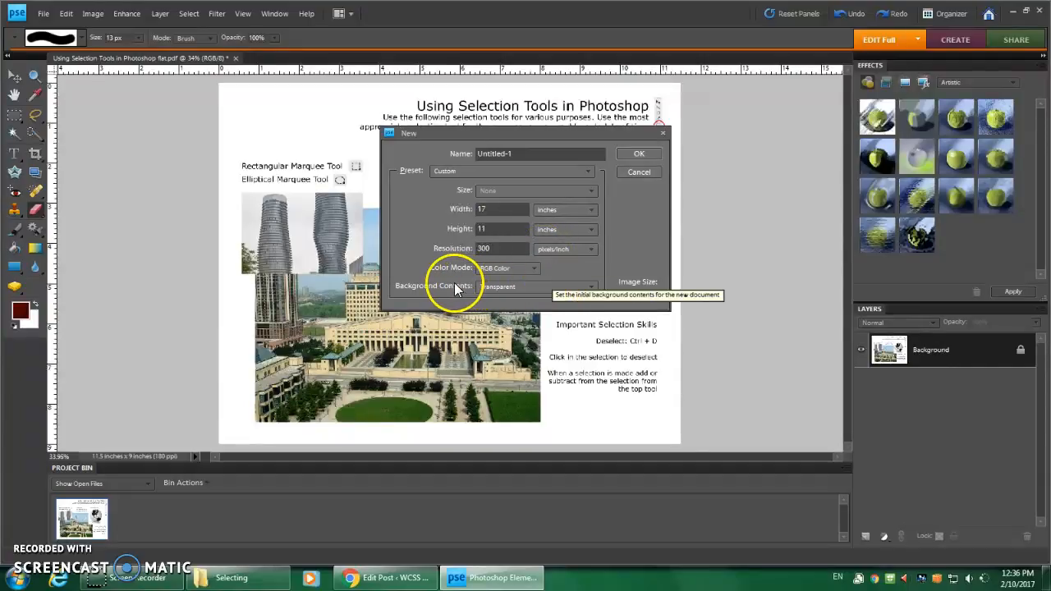
- Create the new file with transparent background contents and dock its floating window as a tab
{"action": "left_click", "coordinate": [517, 284]}
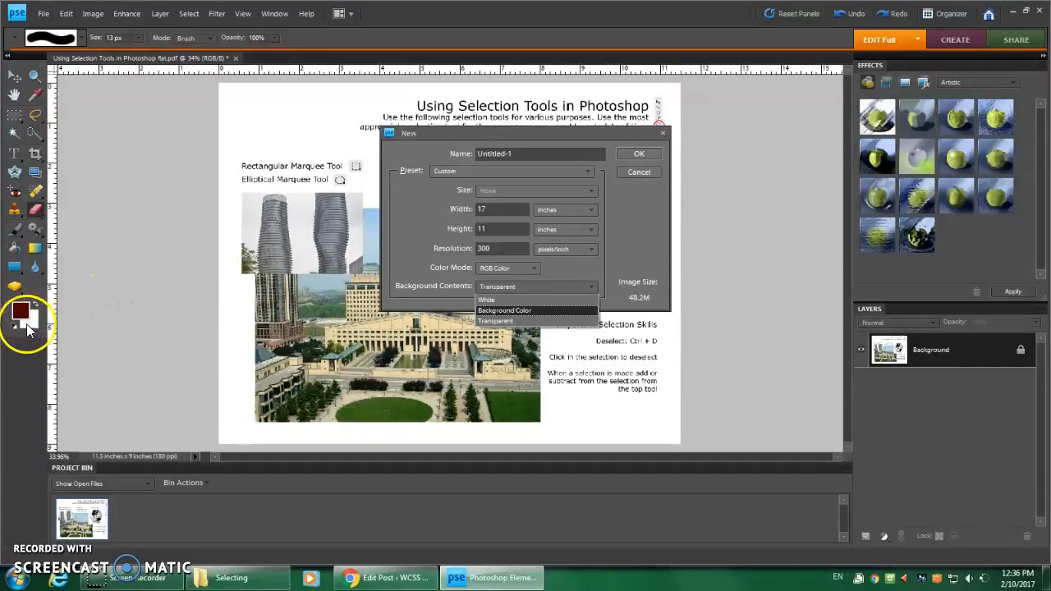
{"action": "left_click", "coordinate": [496, 321]}
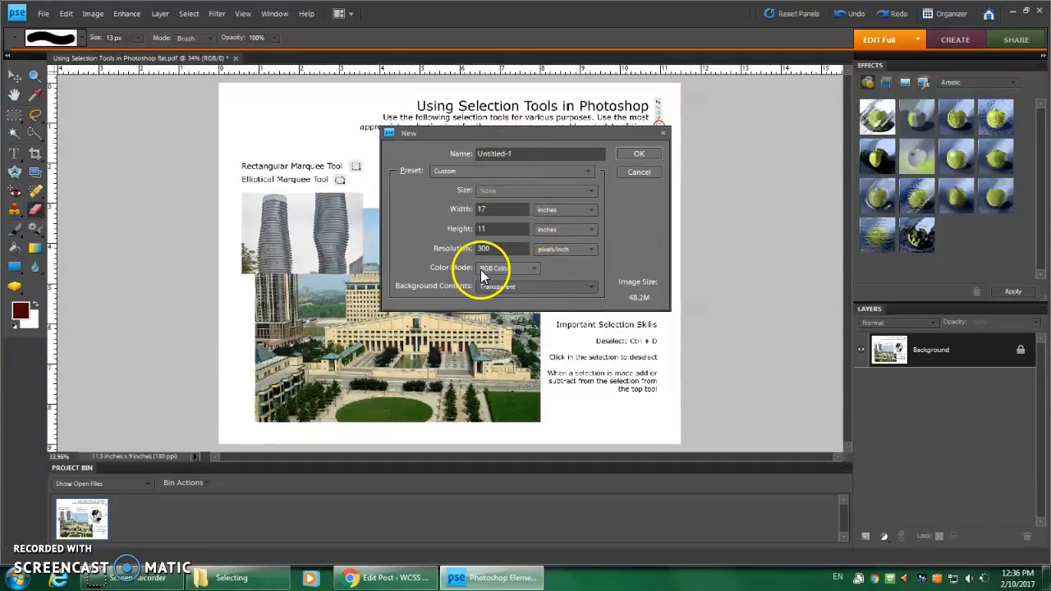
{"action": "left_click", "coordinate": [630, 153]}
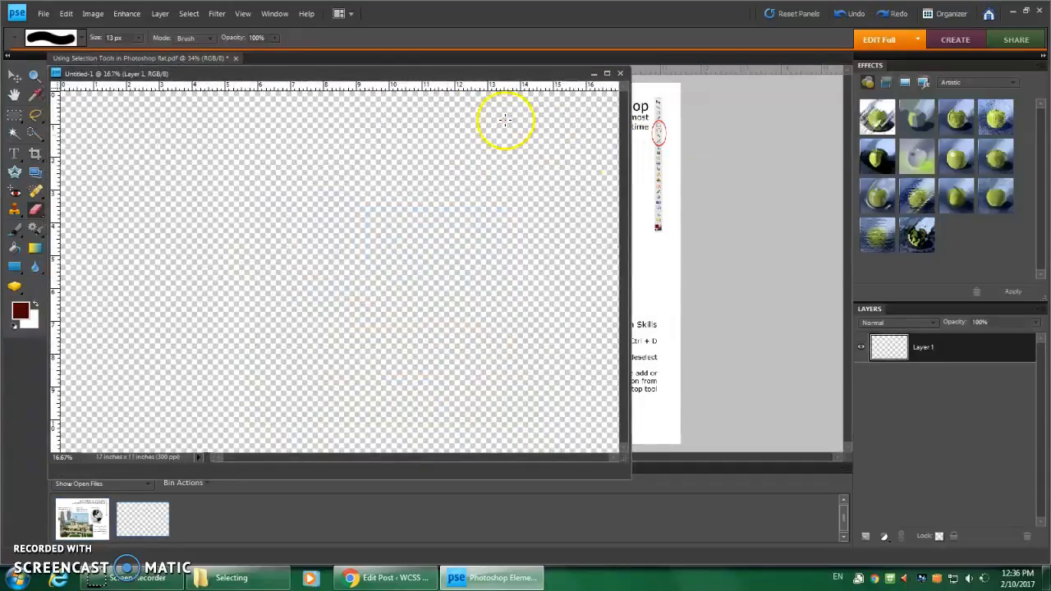
{"action": "left_click_drag", "start_coordinate": [349, 74], "coordinate": [451, 64]}
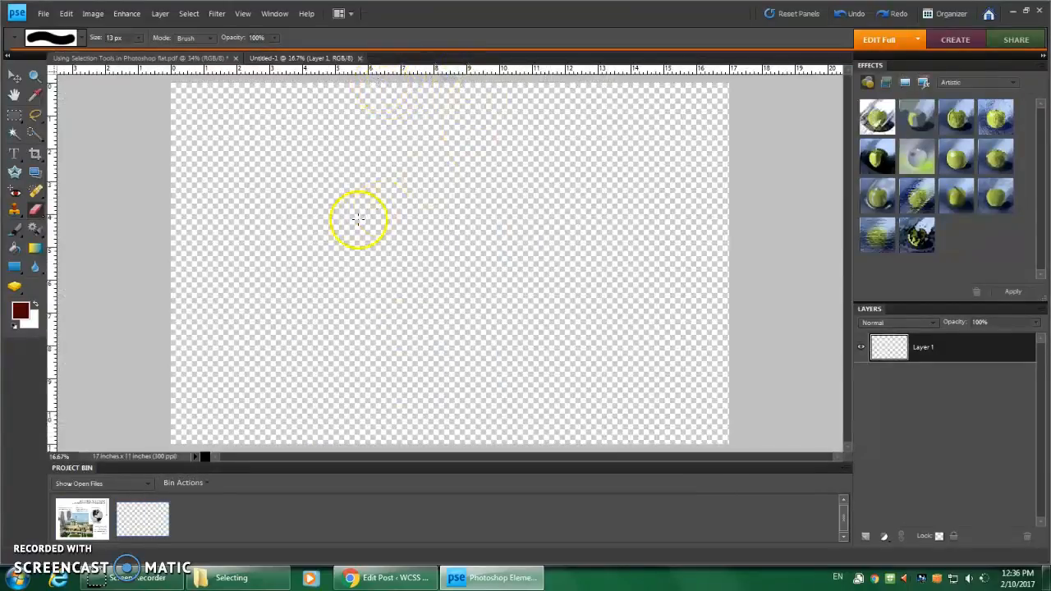
- Copy the photo of the two curved towers from the Using Selection Tools document using a rectangular marquee selection
{"action": "key", "text": "ctrl+Tab"}
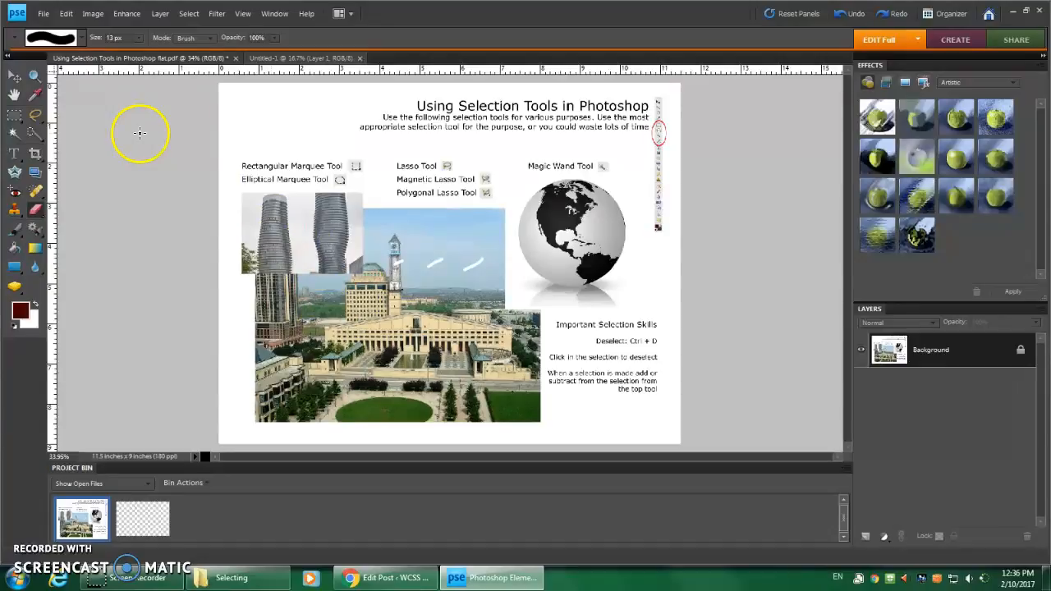
{"action": "left_click", "coordinate": [44, 14]}
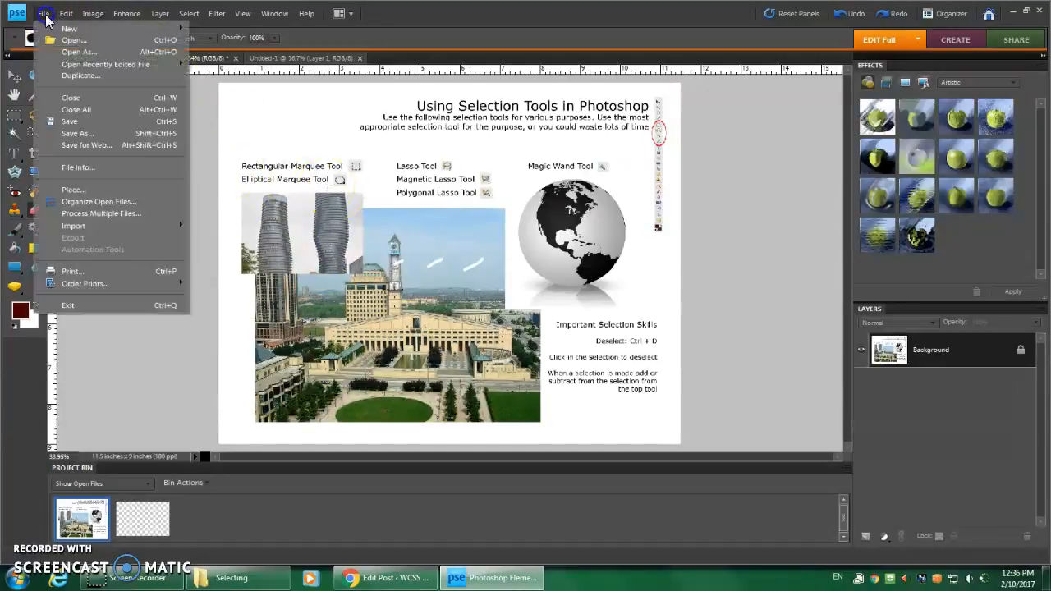
{"action": "mouse_move", "coordinate": [70, 29]}
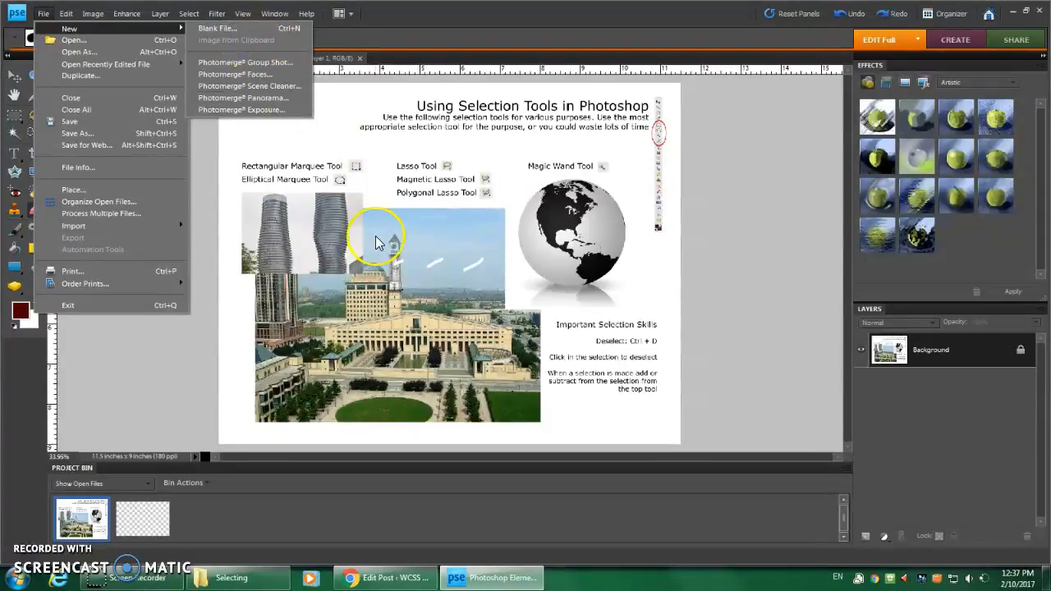
{"action": "left_click", "coordinate": [17, 117]}
{"action": "left_click", "coordinate": [16, 117]}
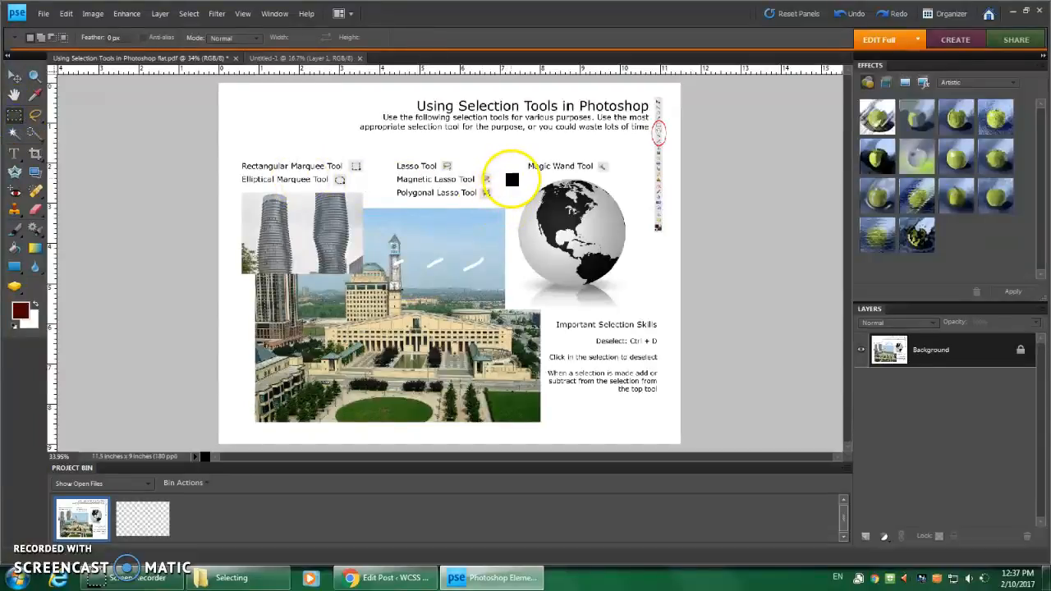
{"action": "left_click_drag", "start_coordinate": [244, 195], "coordinate": [363, 273]}
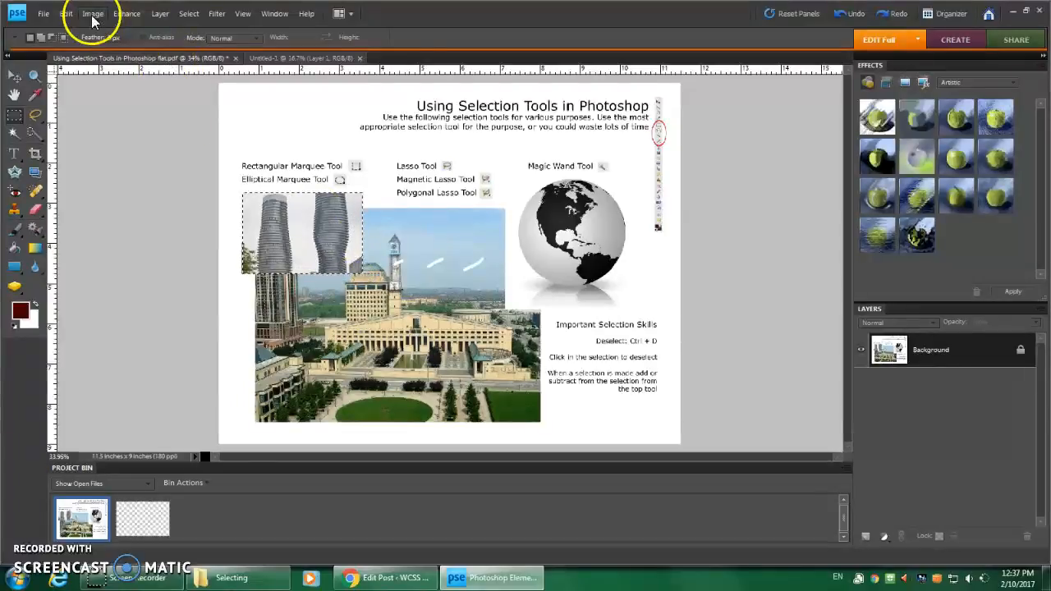
{"action": "left_click", "coordinate": [66, 14]}
{"action": "left_click", "coordinate": [101, 89]}
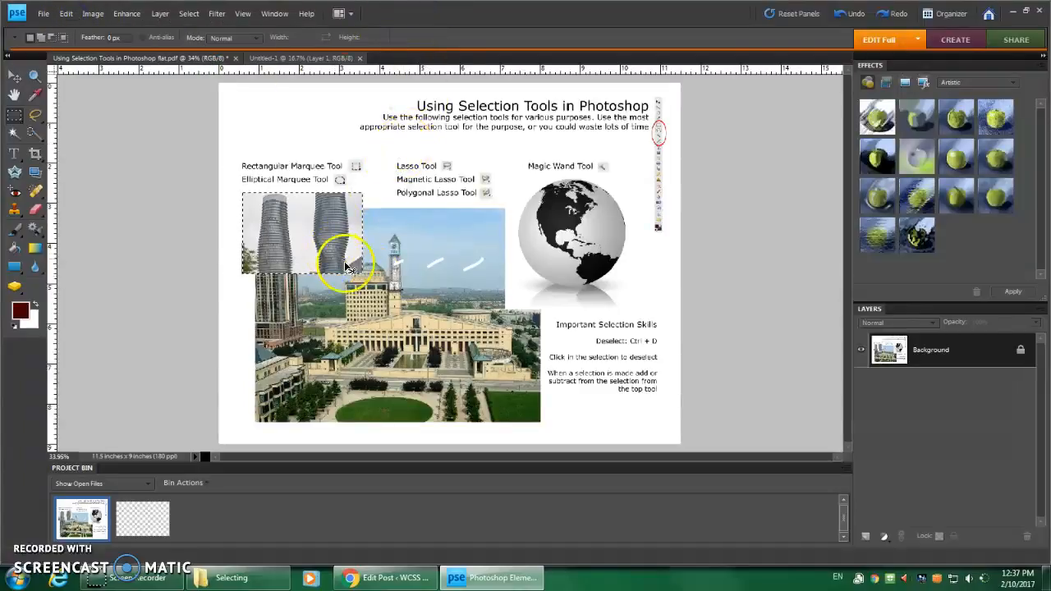
- Create a new image from the clipboard and position its floating window over the original document
{"action": "left_click", "coordinate": [66, 14]}
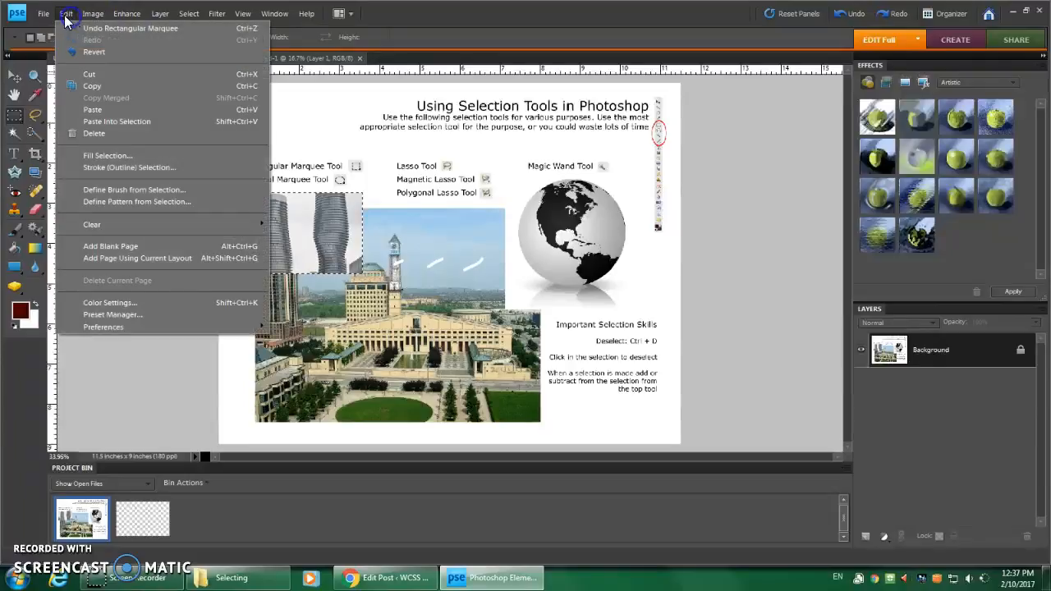
{"action": "mouse_move", "coordinate": [46, 27]}
{"action": "left_click", "coordinate": [243, 38]}
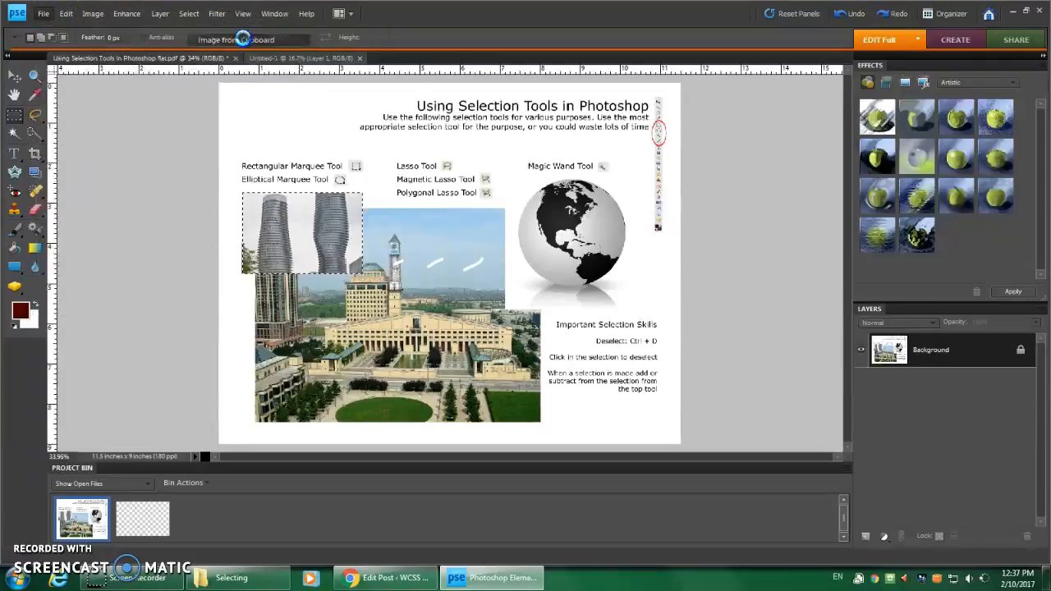
{"action": "left_click_drag", "start_coordinate": [258, 66], "coordinate": [502, 153]}
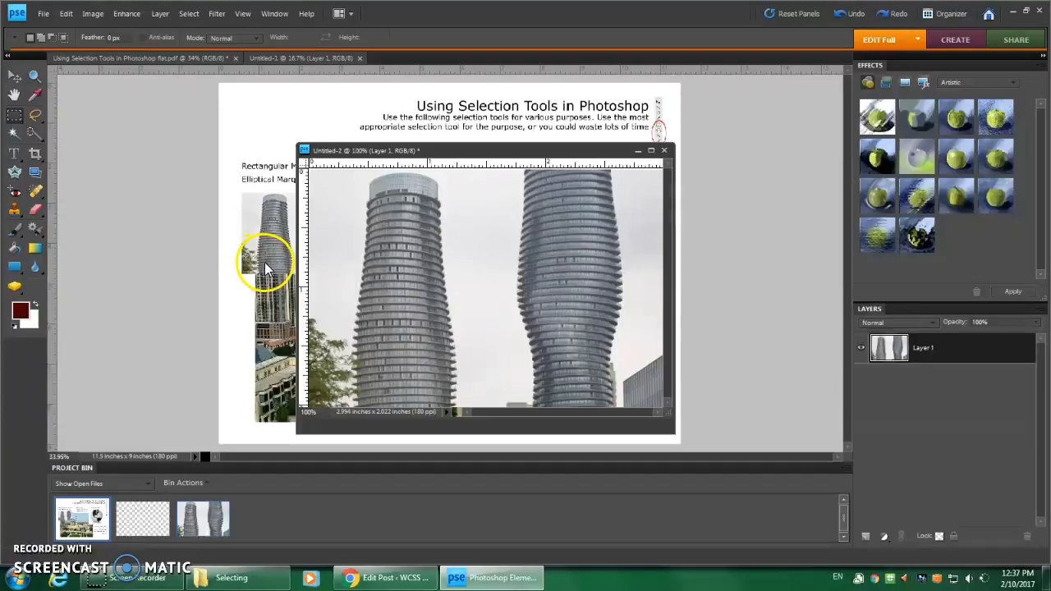
{"action": "left_click_drag", "start_coordinate": [500, 152], "coordinate": [476, 115]}
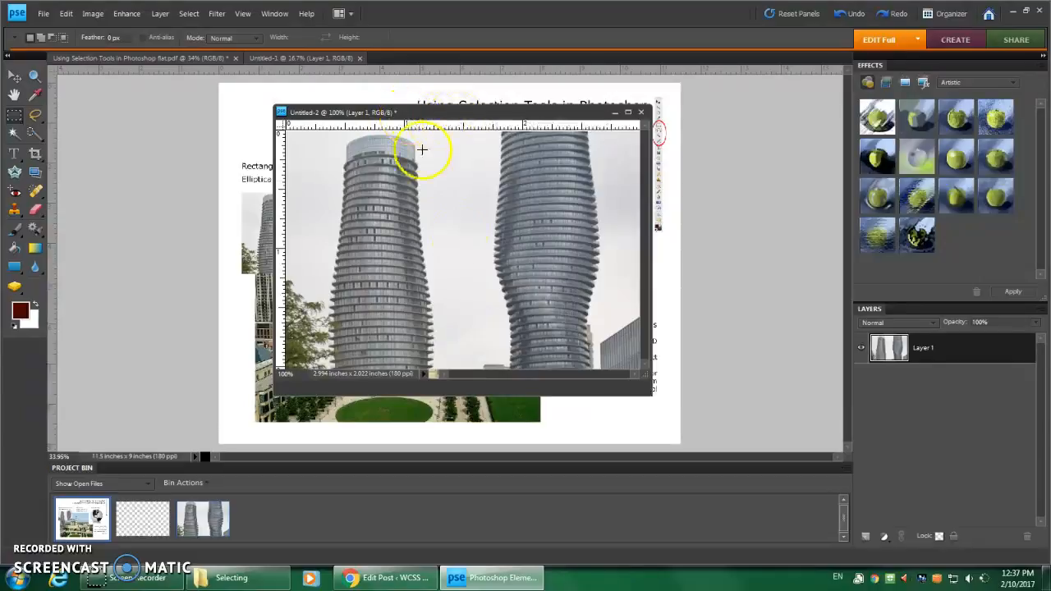
- Open the Levels adjustment for the copied towers photo and move its dialog clear of the image
{"action": "left_click", "coordinate": [91, 14]}
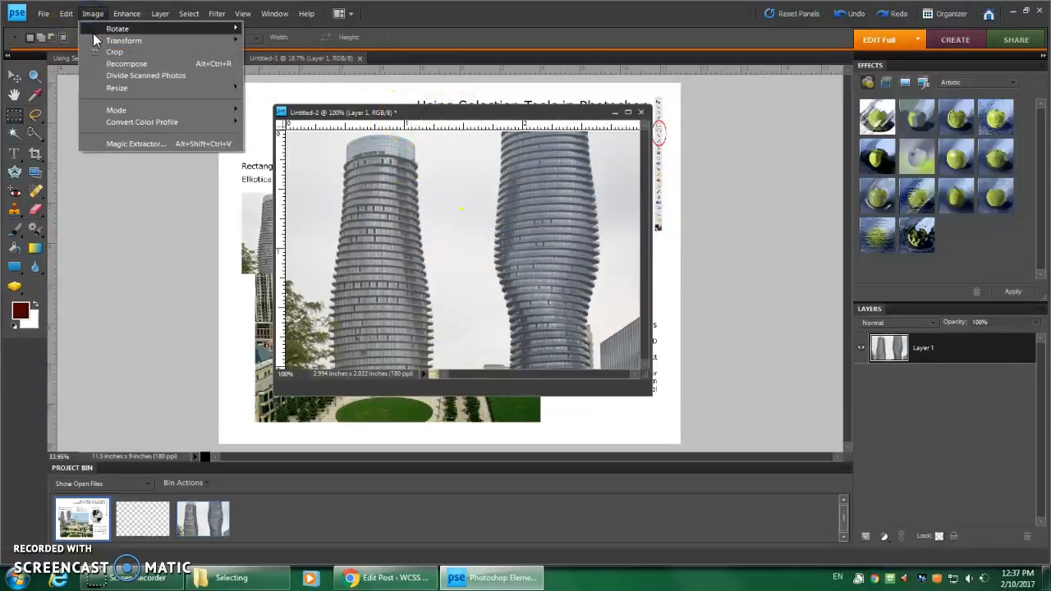
{"action": "left_click", "coordinate": [93, 16]}
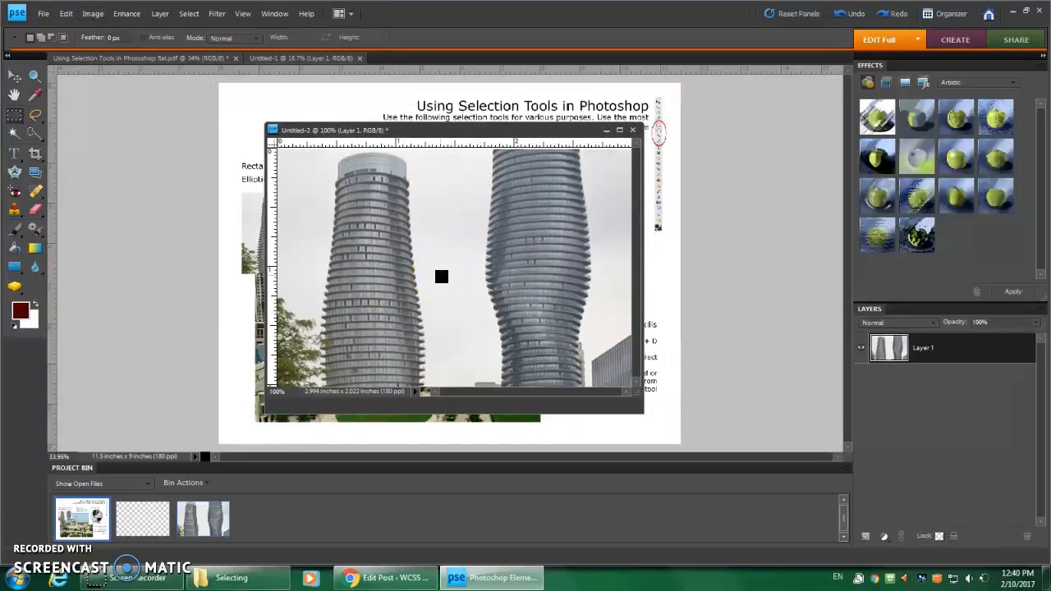
{"action": "left_click", "coordinate": [124, 14]}
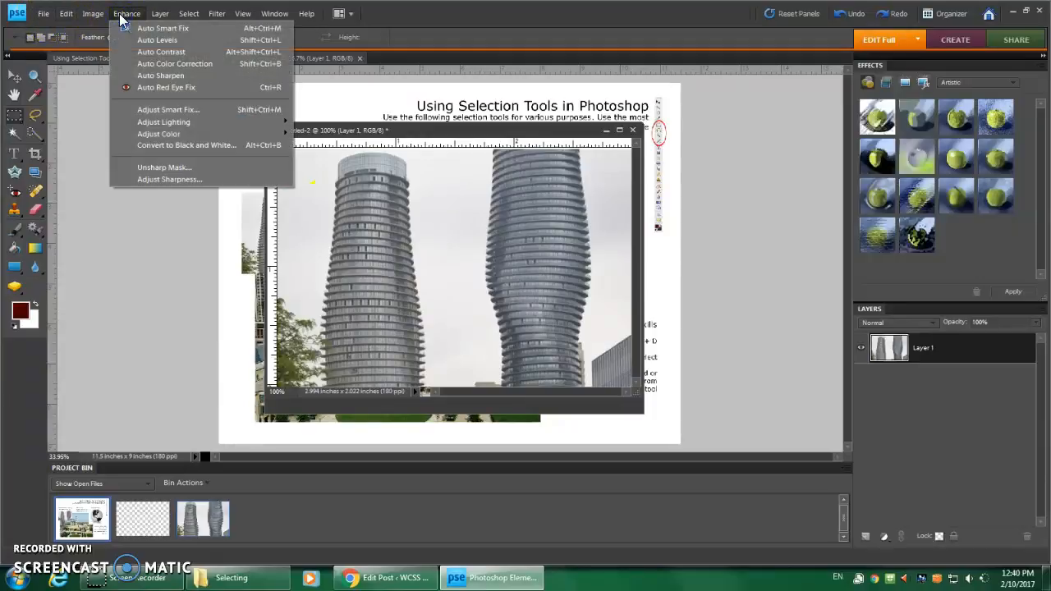
{"action": "mouse_move", "coordinate": [164, 121]}
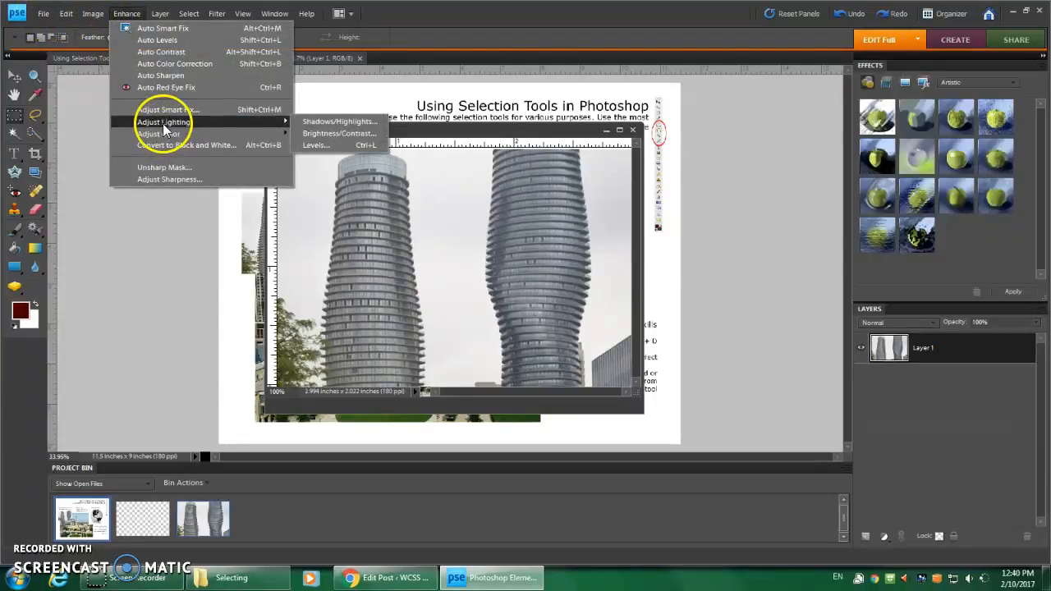
{"action": "left_click", "coordinate": [349, 147]}
{"action": "left_click_drag", "start_coordinate": [501, 115], "coordinate": [793, 117]}
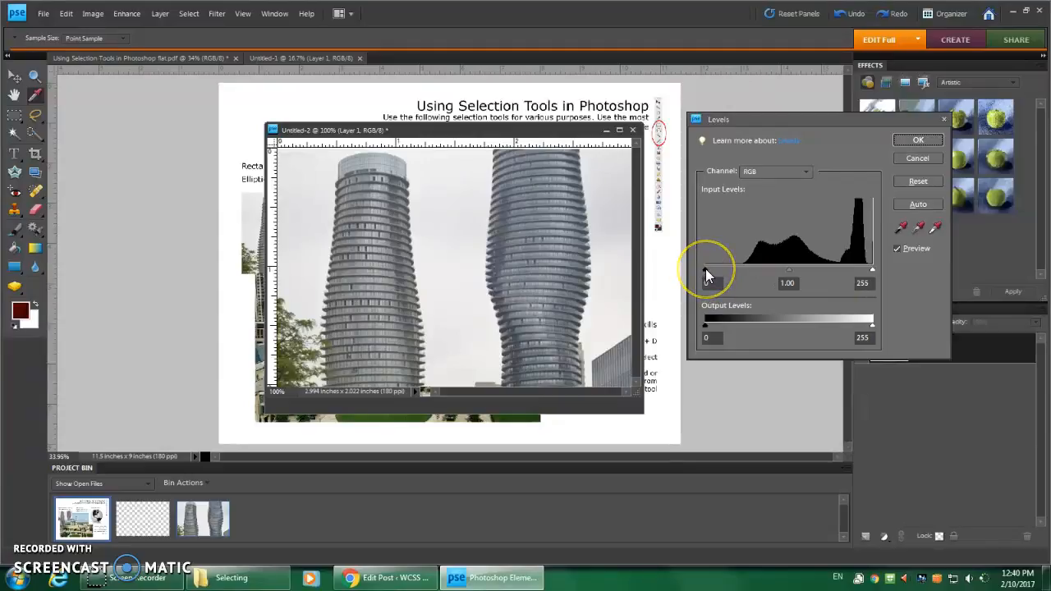
- Apply Levels with input values of 53, 1.24 and 219, and compare the photo by undoing and redoing the adjustment
{"action": "left_click_drag", "start_coordinate": [706, 270], "coordinate": [743, 273]}
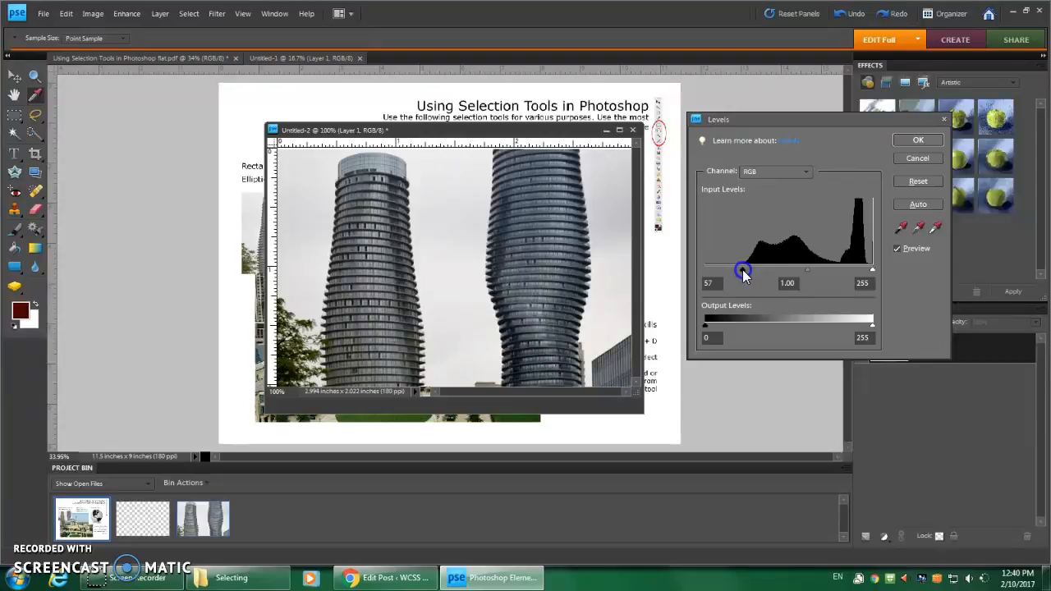
{"action": "left_click_drag", "start_coordinate": [740, 276], "coordinate": [740, 273]}
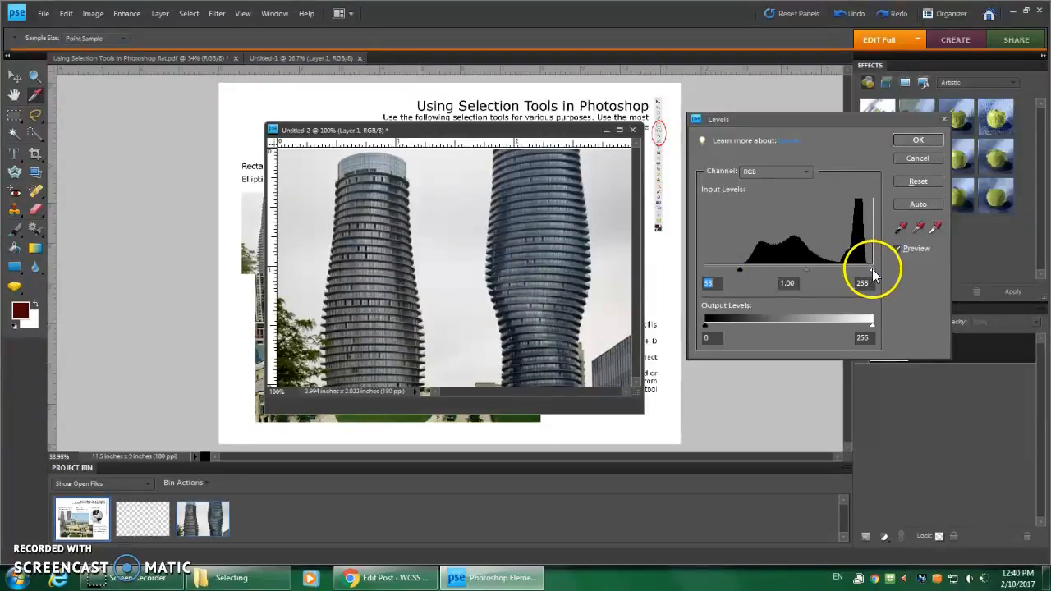
{"action": "left_click_drag", "start_coordinate": [865, 270], "coordinate": [862, 269]}
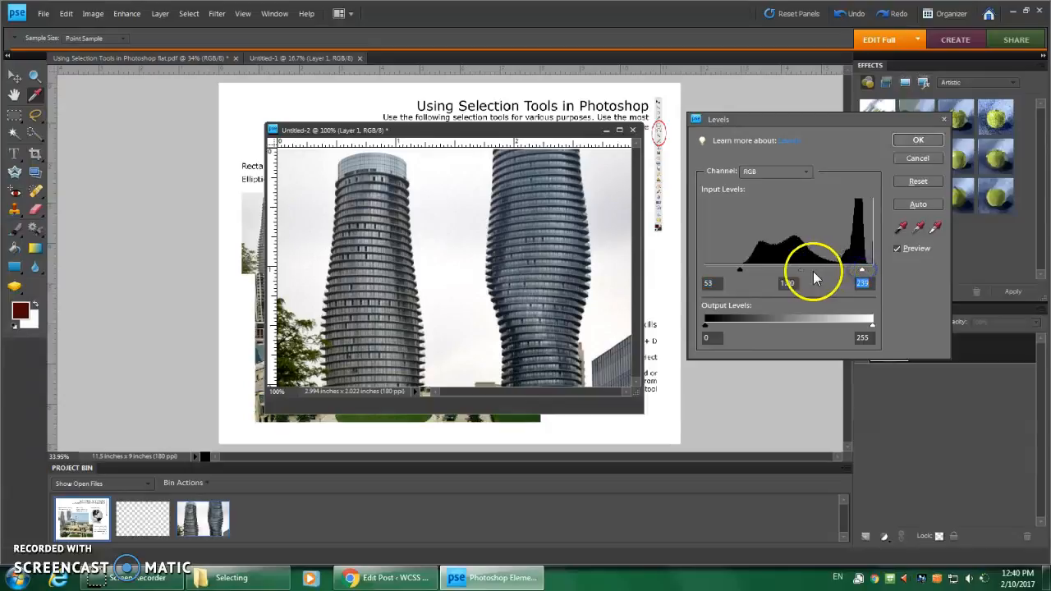
{"action": "left_click_drag", "start_coordinate": [798, 269], "coordinate": [791, 271]}
{"action": "left_click_drag", "start_coordinate": [860, 270], "coordinate": [849, 273]}
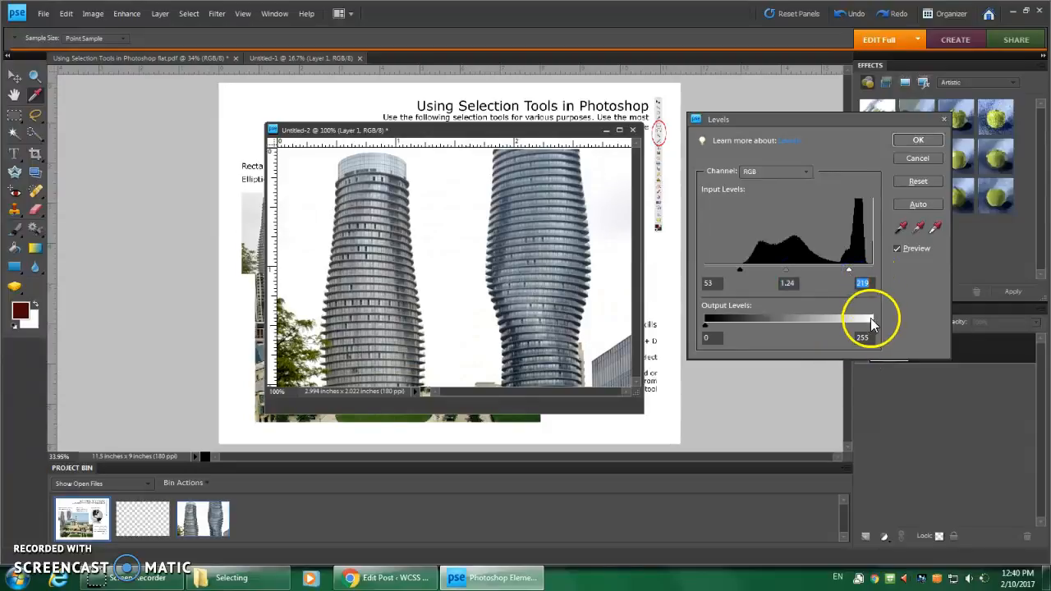
{"action": "left_click", "coordinate": [917, 140]}
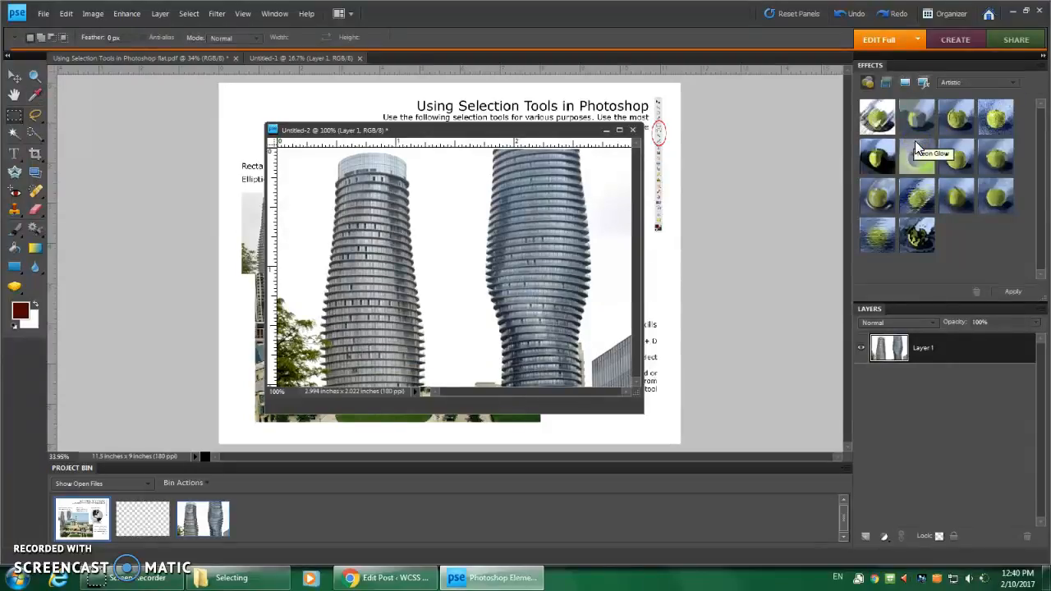
{"action": "key", "text": "ctrl+z"}
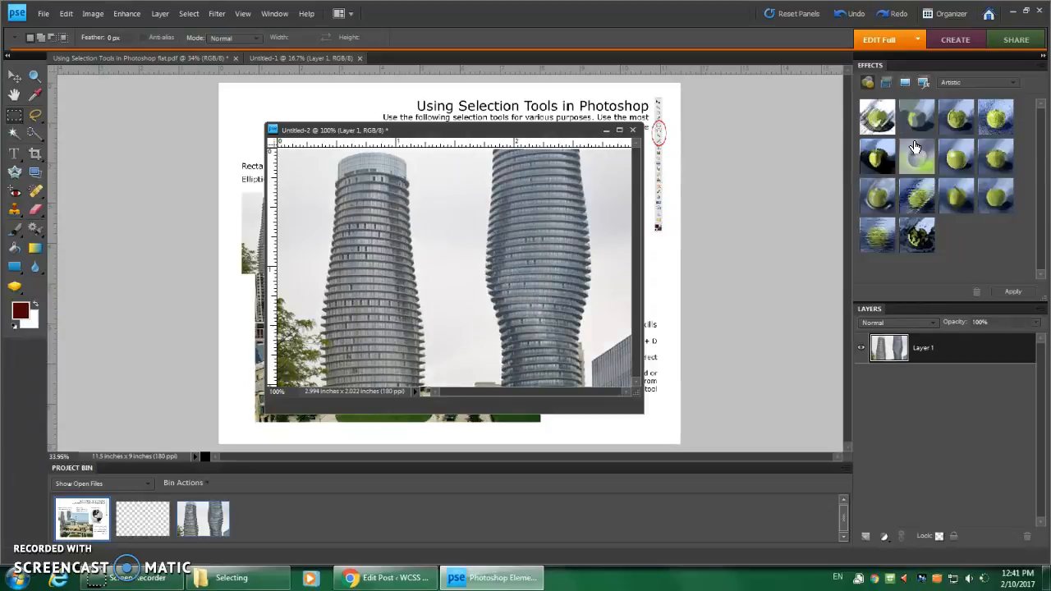
{"action": "key", "text": "ctrl+y"}
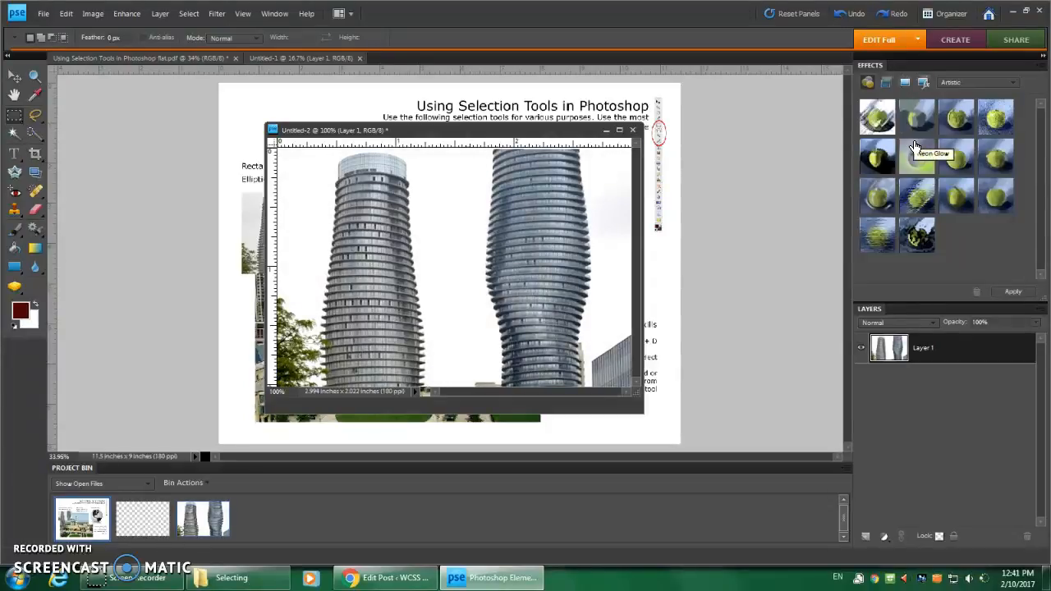
- Start saving the towers image under a new file name made of the owner's name followed by "- condo towers", keeping the .psd extension
{"action": "left_click", "coordinate": [43, 16]}
{"action": "left_click", "coordinate": [75, 136]}
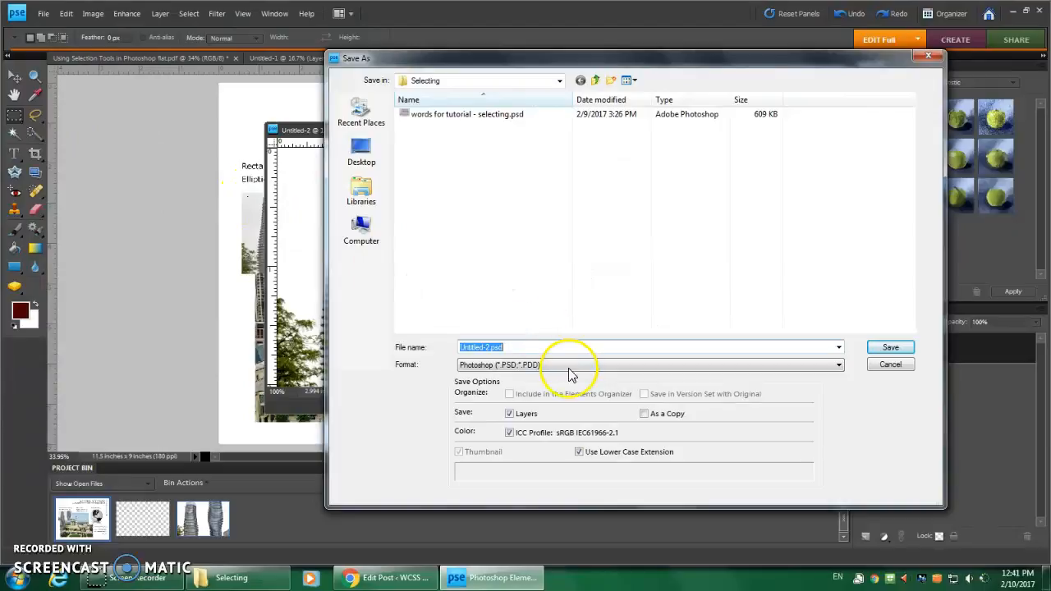
{"action": "left_click", "coordinate": [489, 346]}
{"action": "left_click_drag", "start_coordinate": [489, 346], "coordinate": [459, 345]}
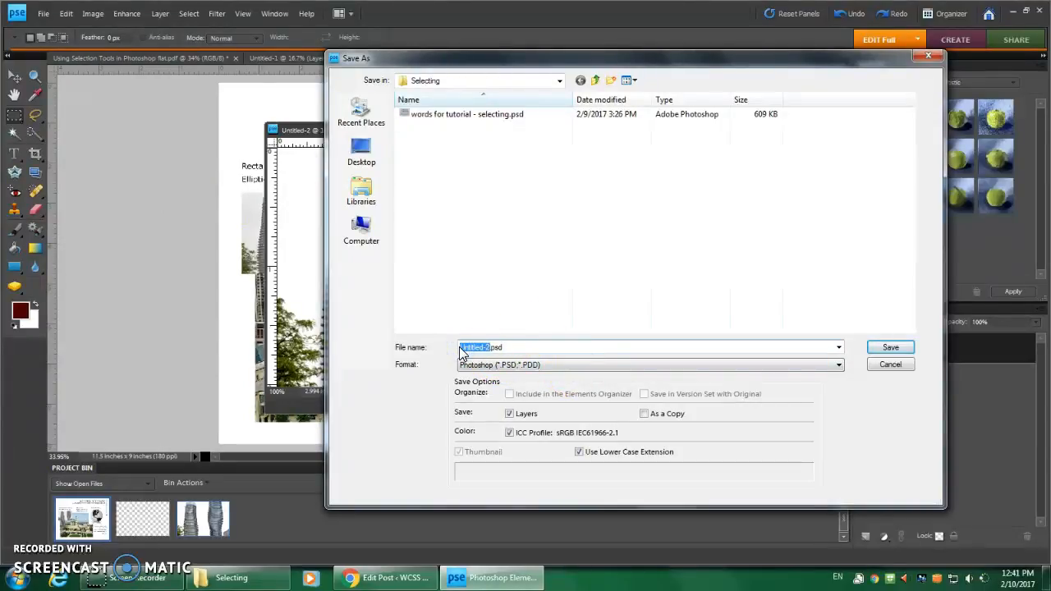
{"action": "type", "text": "wukasch.mr - condo towers"}
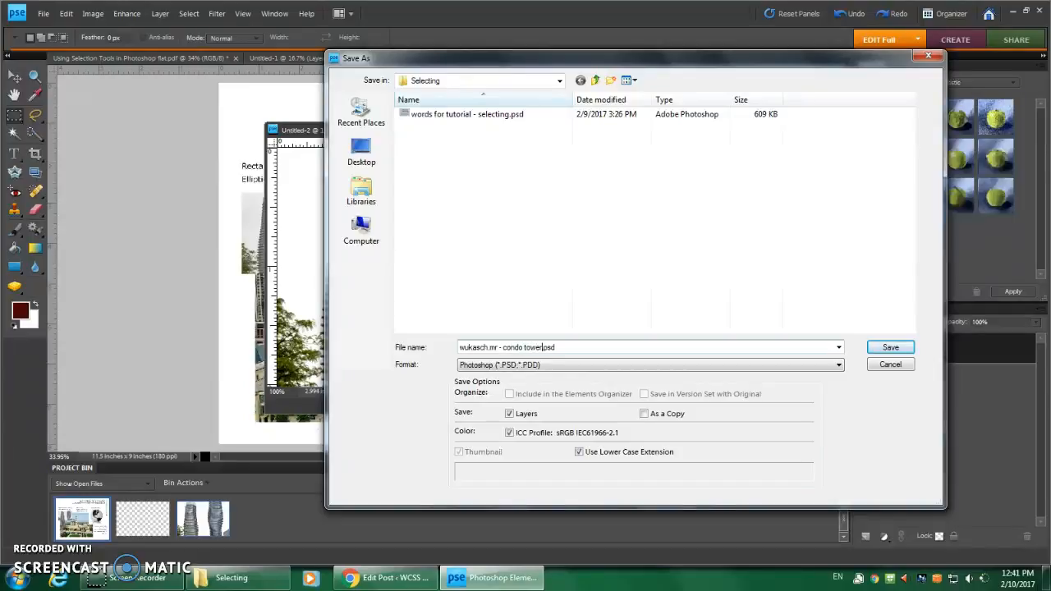
{"action": "left_click", "coordinate": [549, 345]}
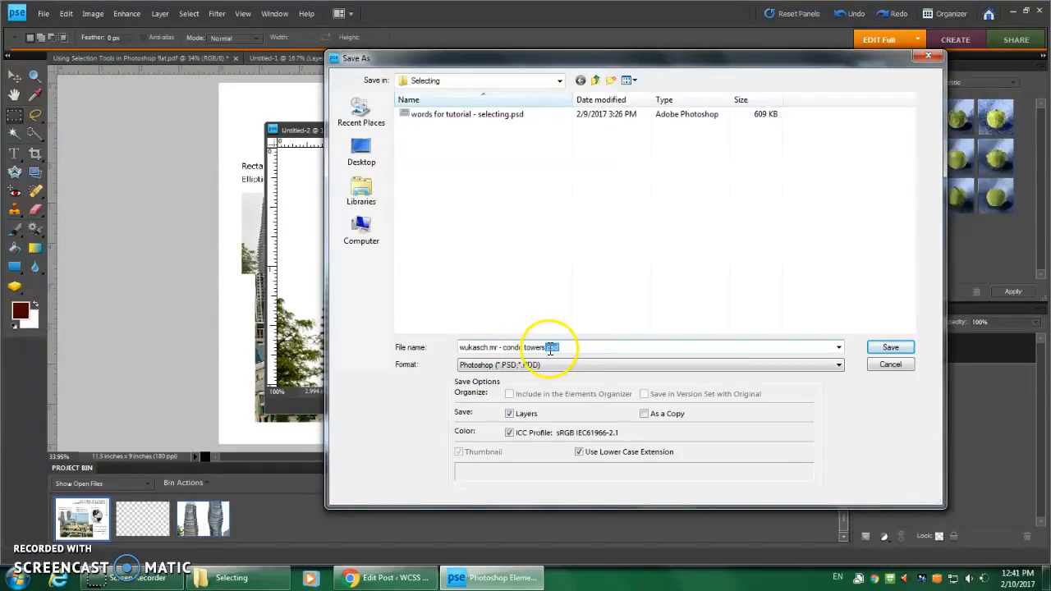
{"action": "left_click", "coordinate": [566, 348]}
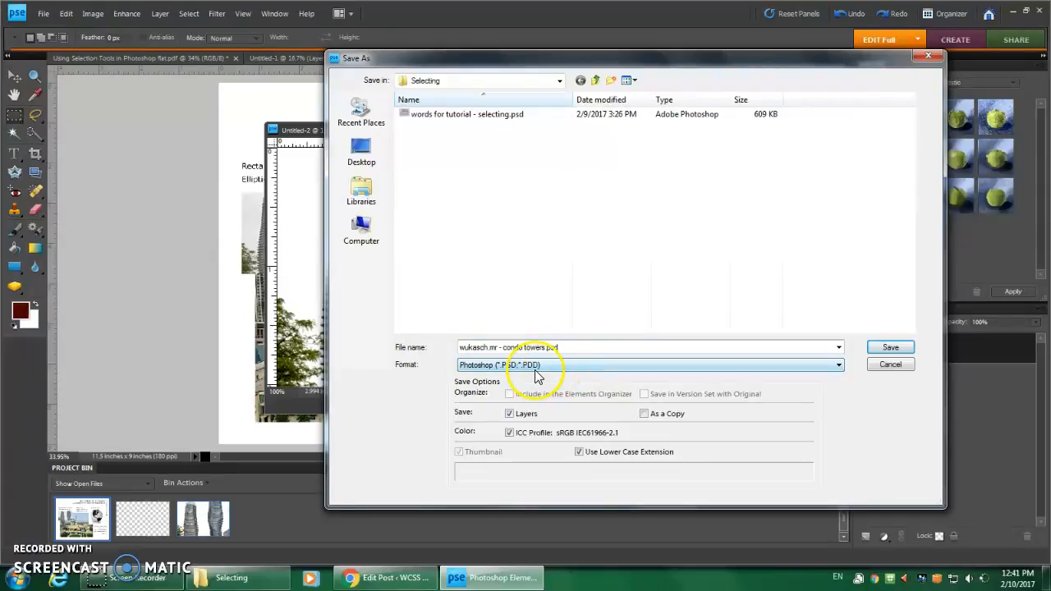
- Save the towers file in Photoshop format with layers in the Selecting folder
{"action": "left_click", "coordinate": [559, 81]}
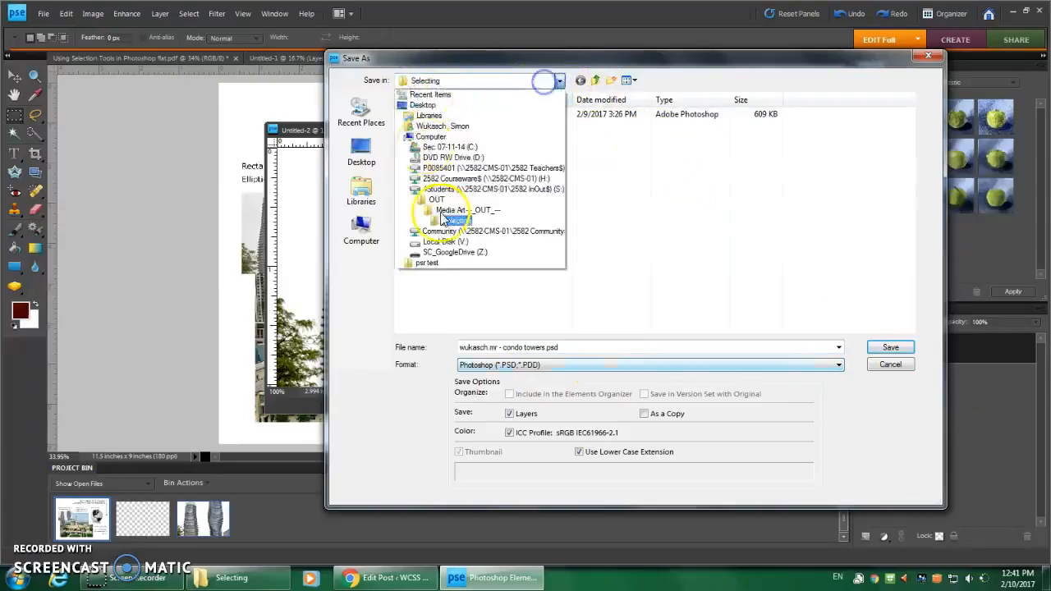
{"action": "left_click", "coordinate": [456, 220]}
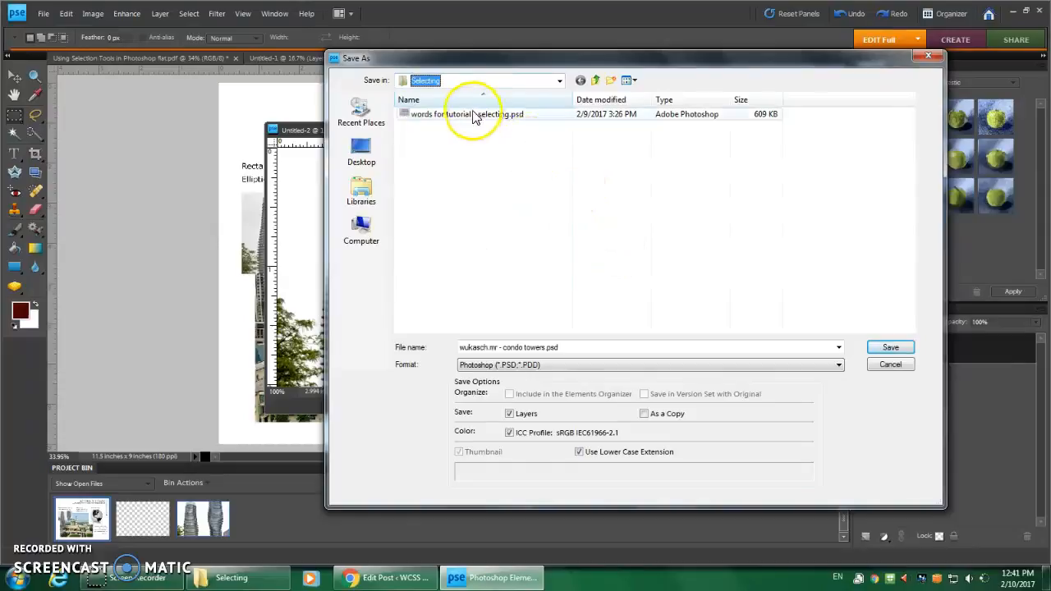
{"action": "left_click", "coordinate": [892, 348]}
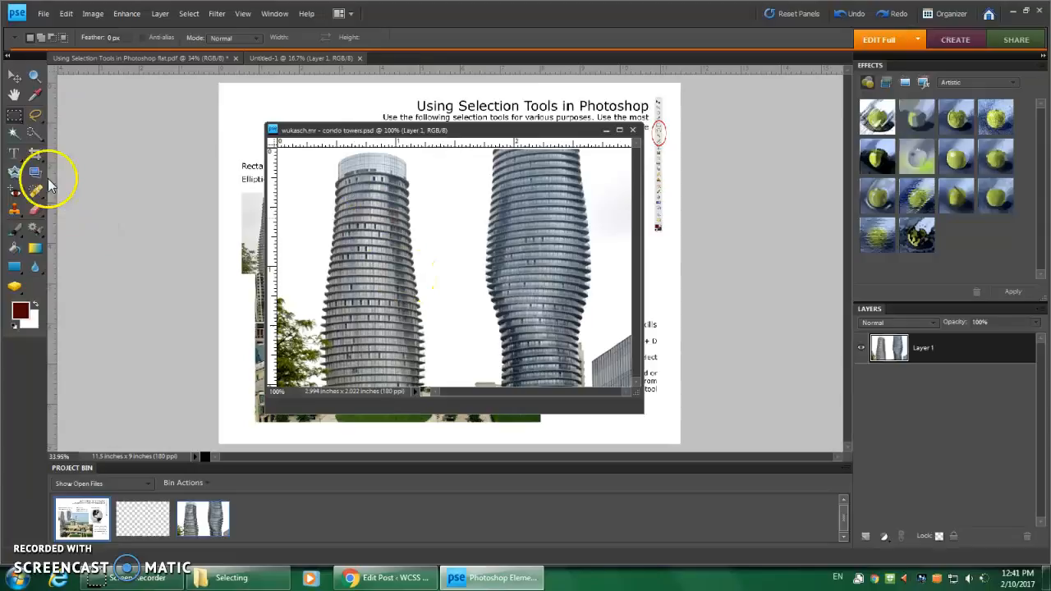
- Draw a dark red rectangle shape across the middle of the towers photo and set its blending mode to Hard Light
{"action": "left_click", "coordinate": [14, 267]}
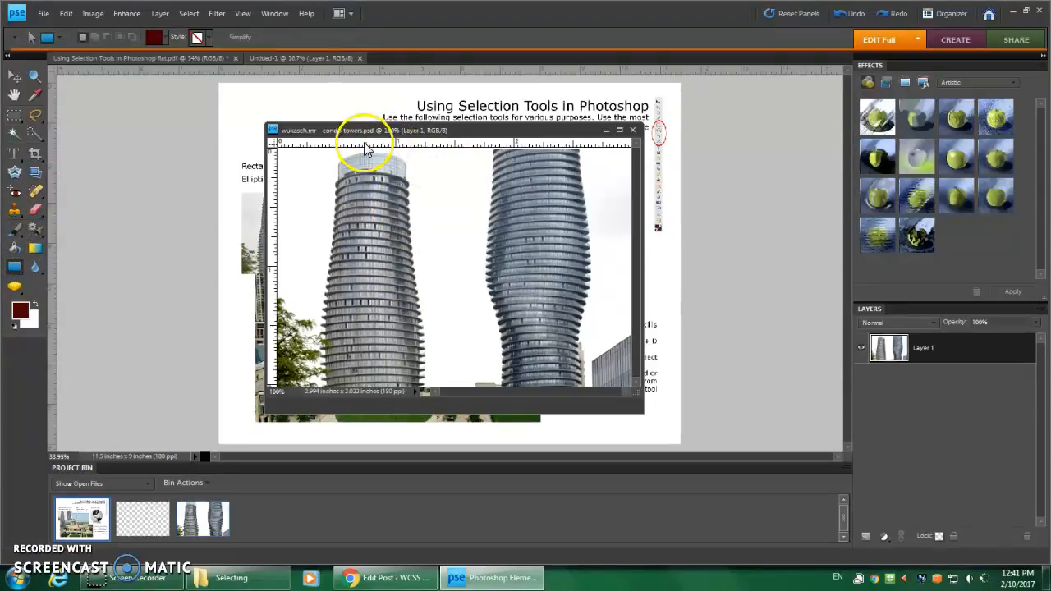
{"action": "left_click_drag", "start_coordinate": [365, 153], "coordinate": [554, 405]}
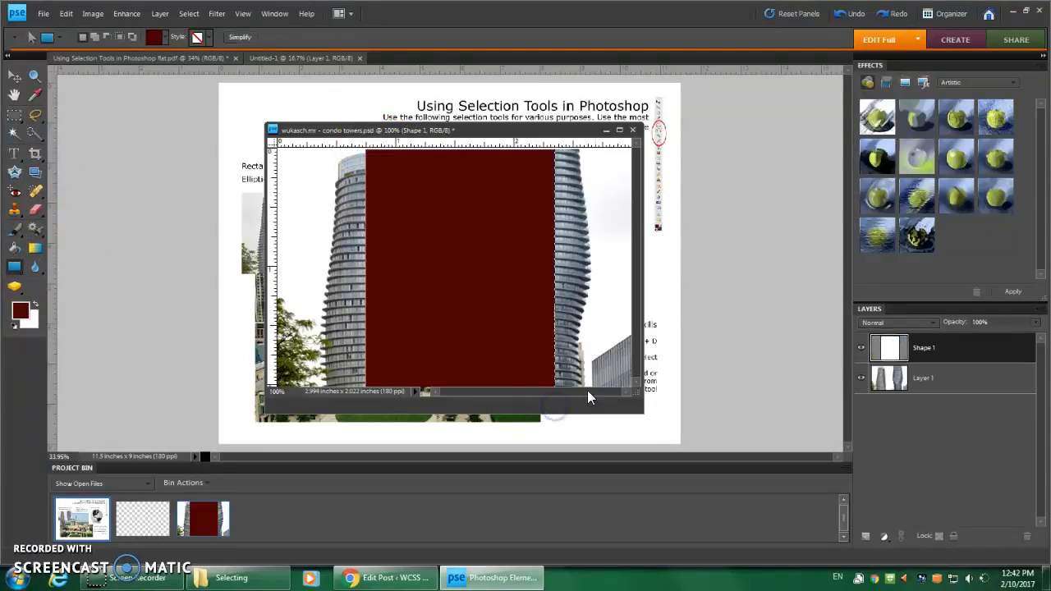
{"action": "left_click", "coordinate": [936, 324]}
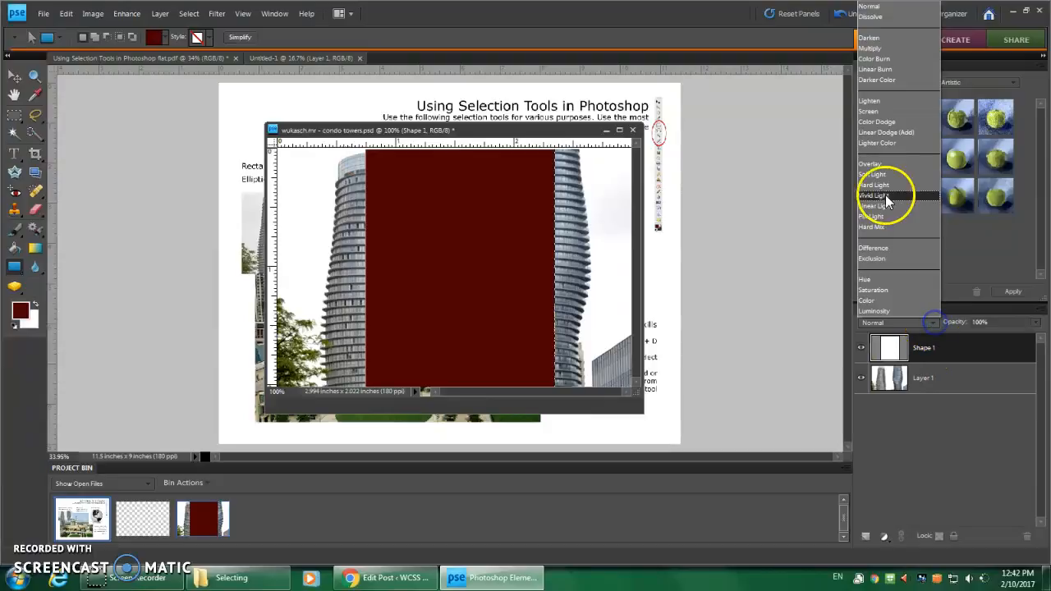
{"action": "left_click", "coordinate": [873, 182]}
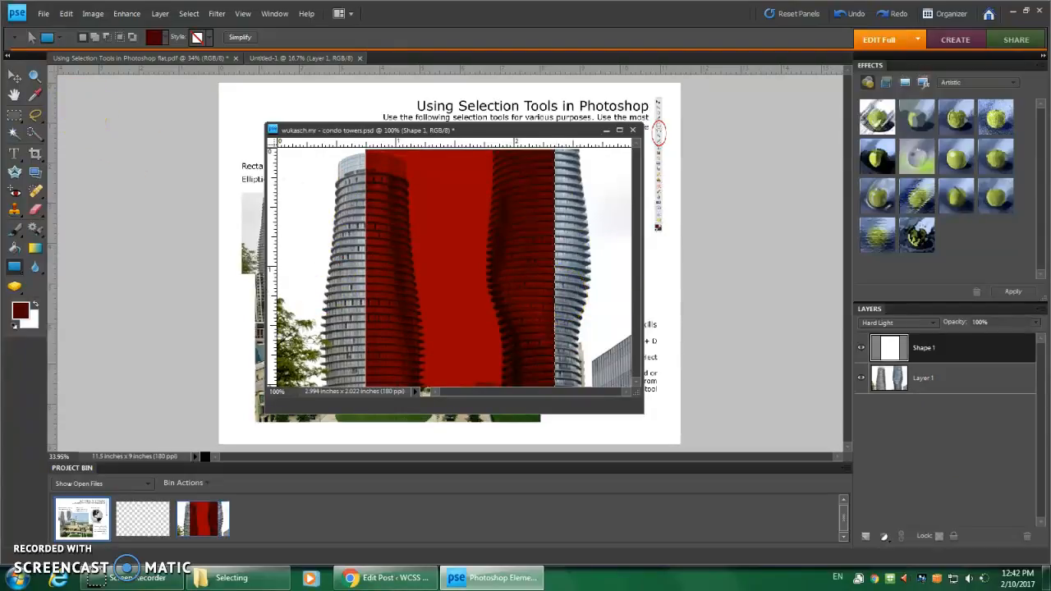
{"action": "left_click", "coordinate": [14, 76]}
{"action": "left_click", "coordinate": [401, 225]}
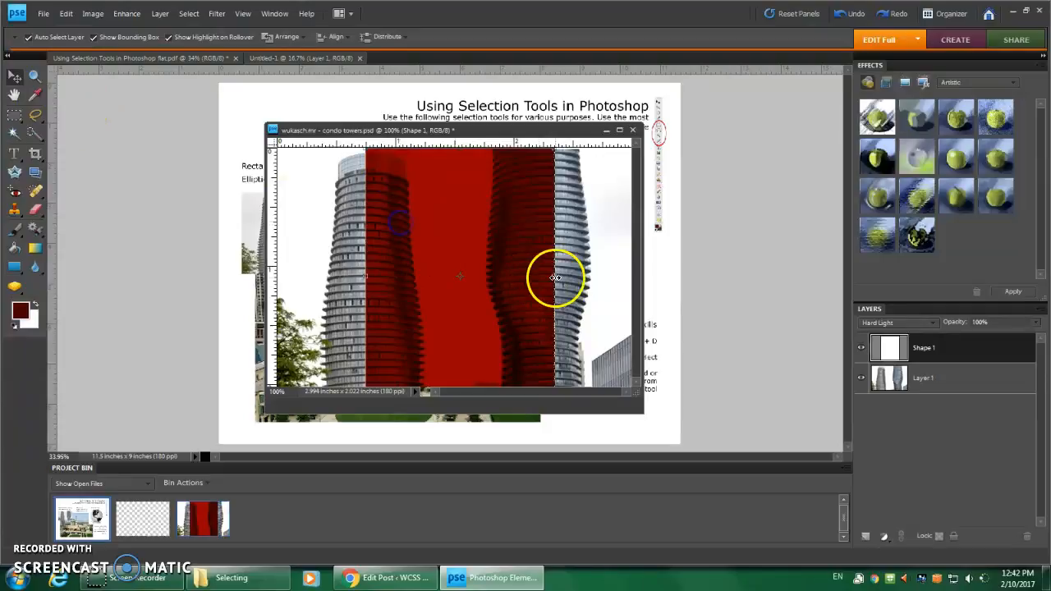
{"action": "left_click", "coordinate": [954, 410]}
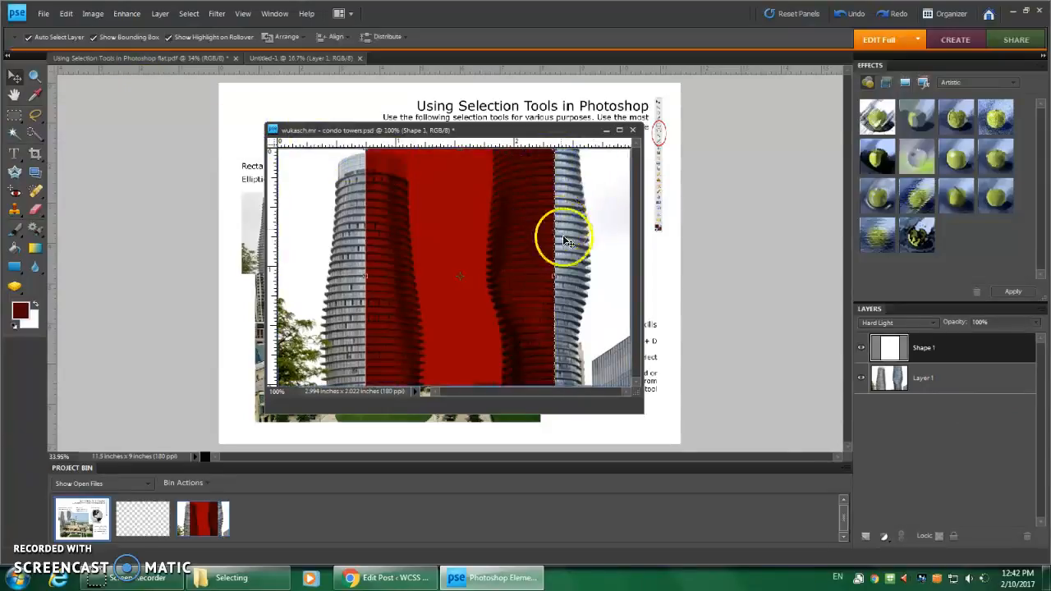
- Save a JPEG copy of the layered towers image in the Selecting folder, keeping "copy" and the .jpg extension in its name
{"action": "left_click", "coordinate": [45, 14]}
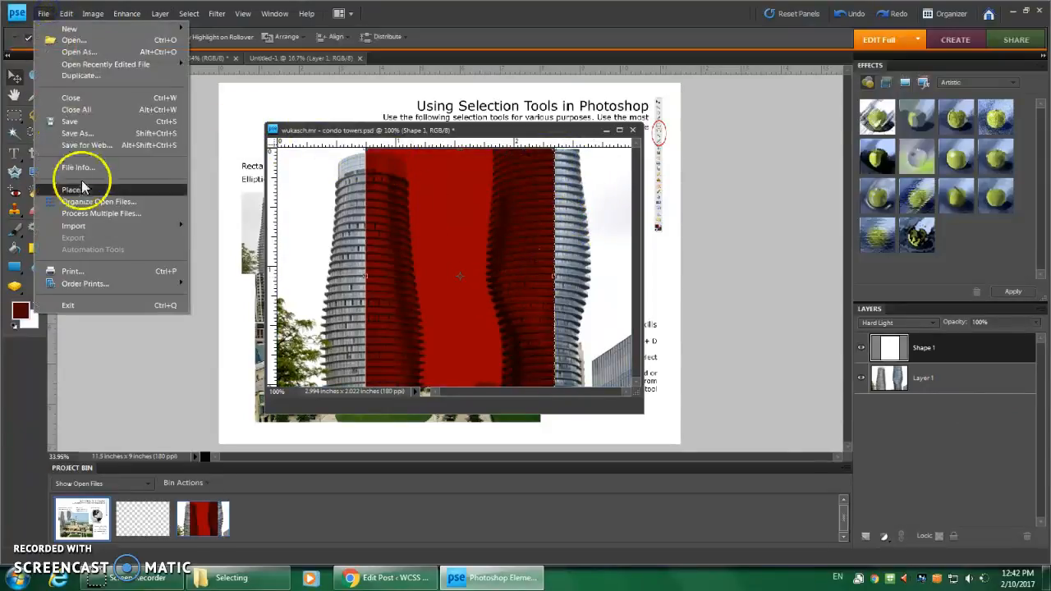
{"action": "left_click", "coordinate": [87, 136]}
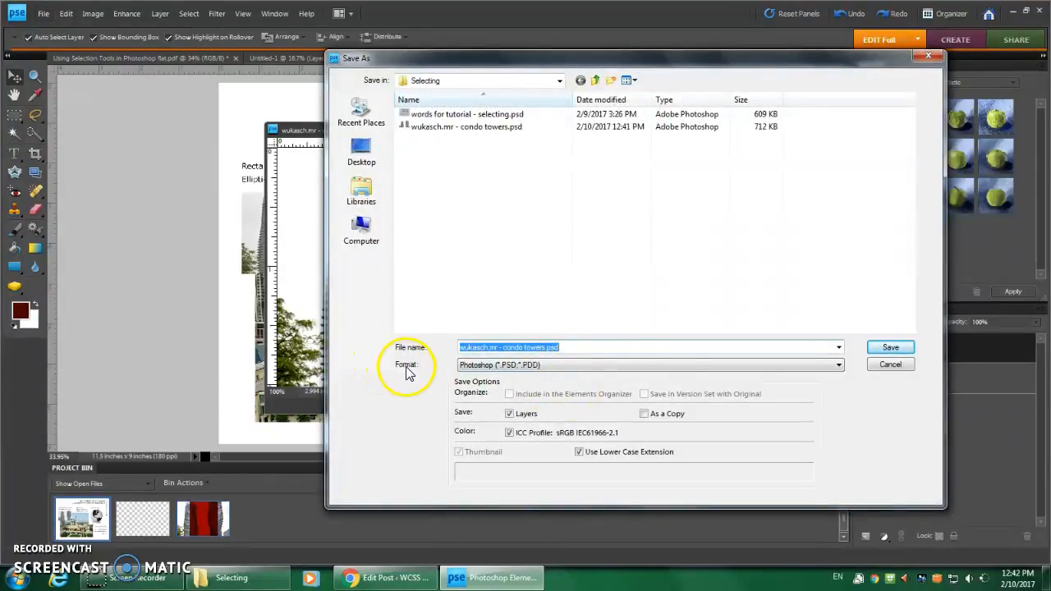
{"action": "left_click", "coordinate": [838, 366]}
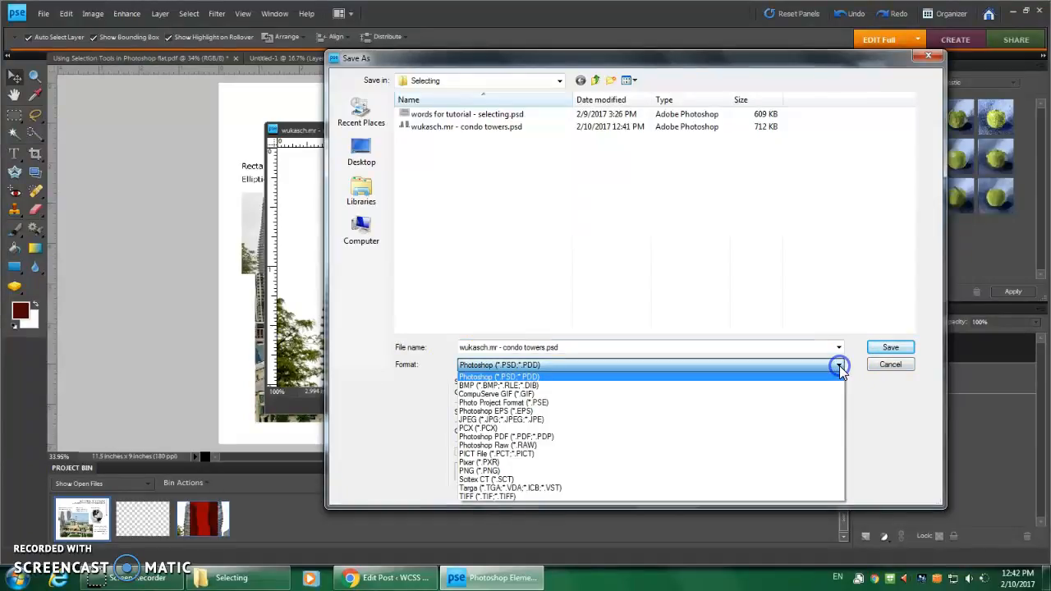
{"action": "left_click", "coordinate": [504, 423]}
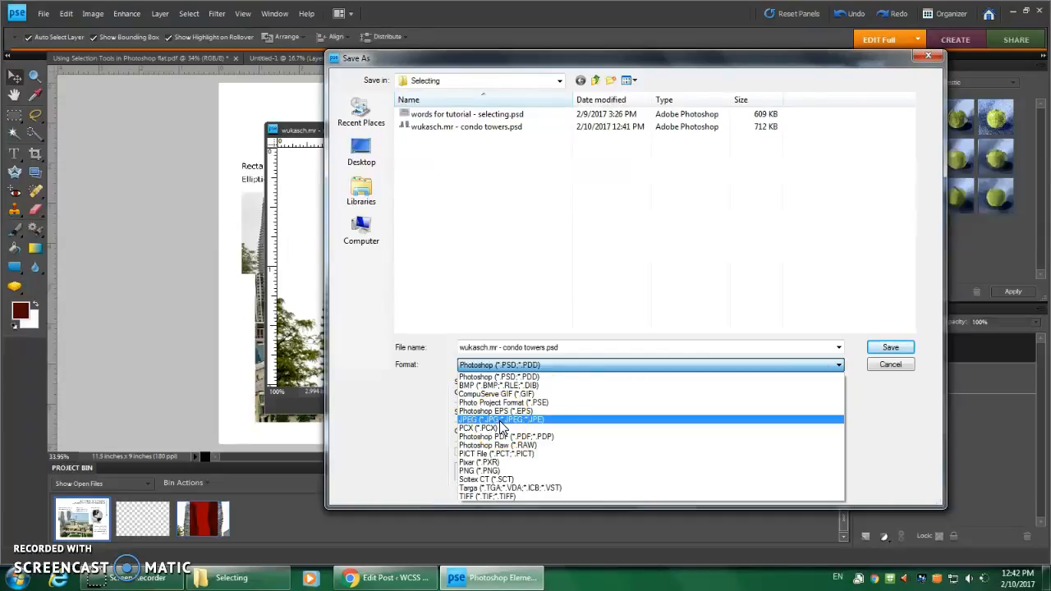
{"action": "left_click", "coordinate": [493, 472]}
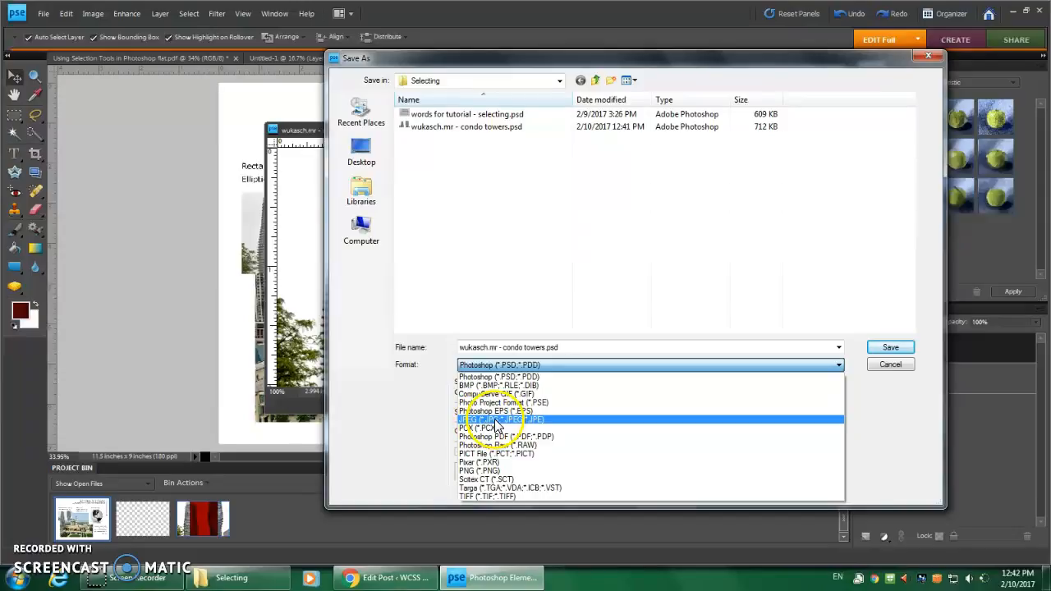
{"action": "left_click", "coordinate": [496, 422]}
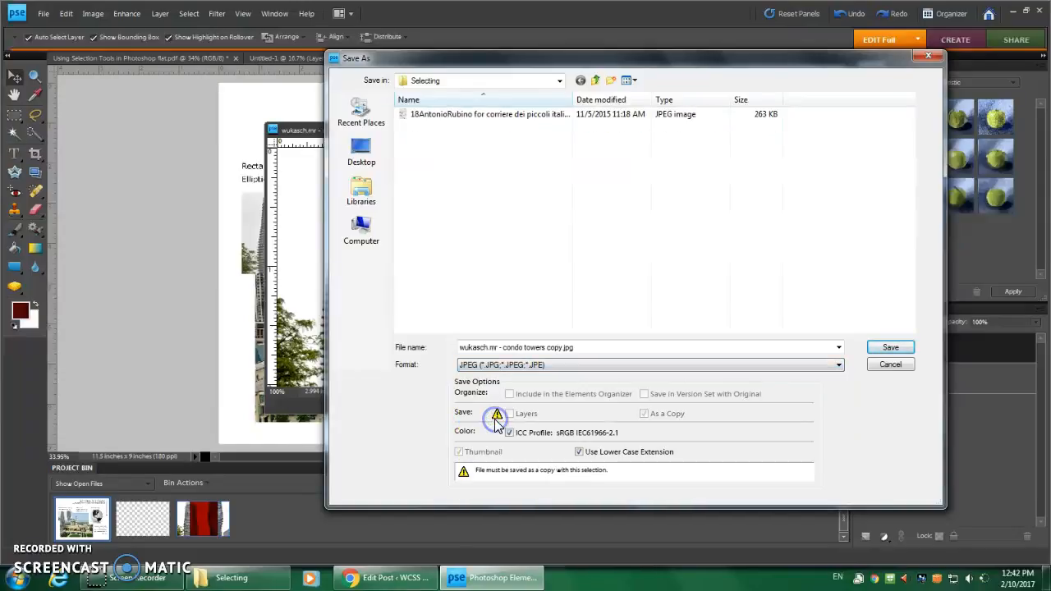
{"action": "left_click", "coordinate": [545, 348]}
{"action": "left_click", "coordinate": [548, 348]}
{"action": "left_click_drag", "start_coordinate": [545, 348], "coordinate": [565, 347]}
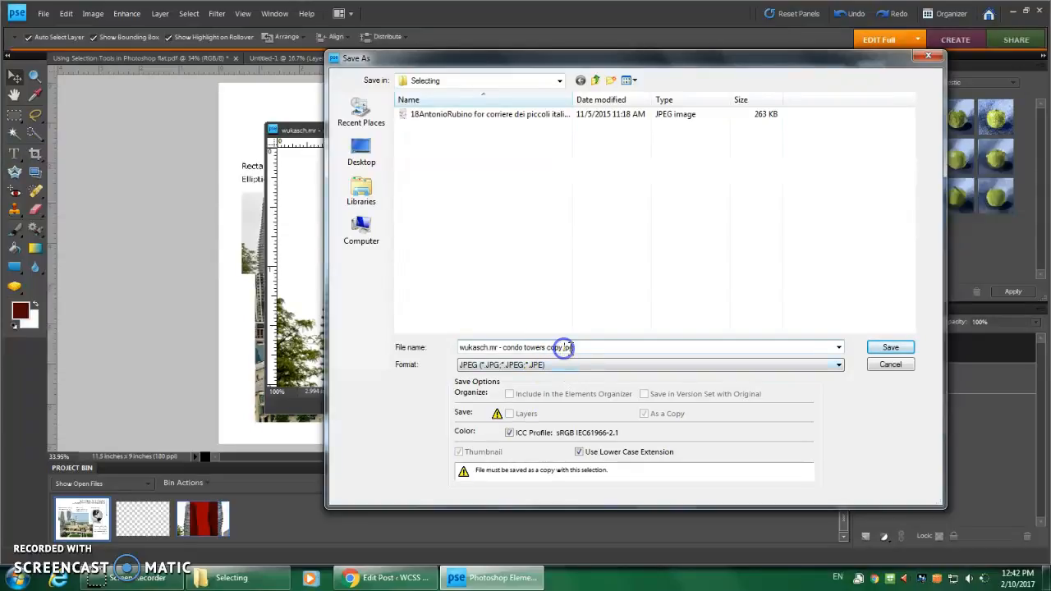
{"action": "left_click_drag", "start_coordinate": [563, 348], "coordinate": [583, 384]}
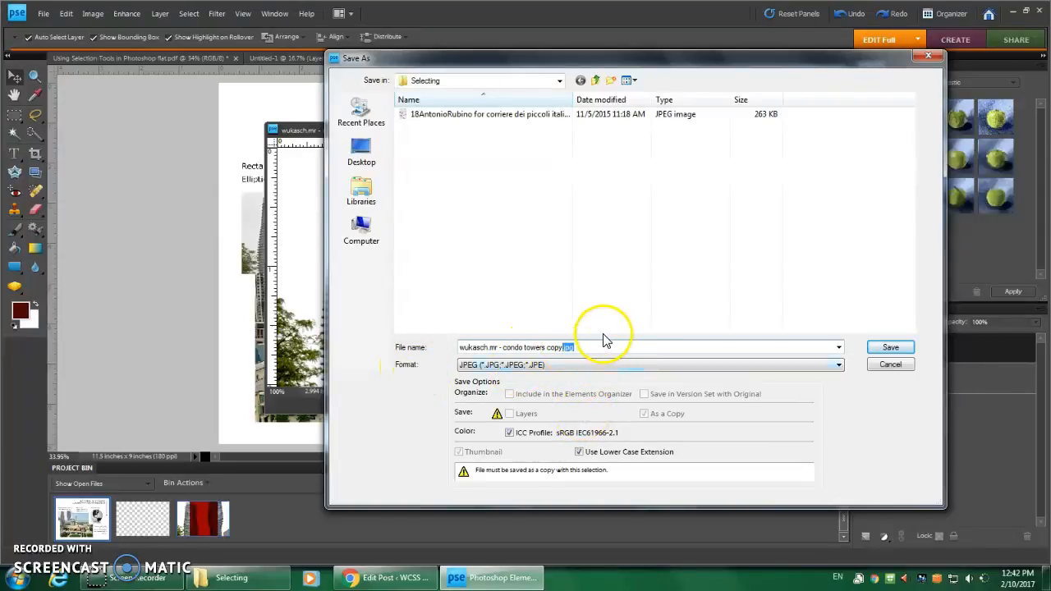
{"action": "left_click", "coordinate": [895, 347]}
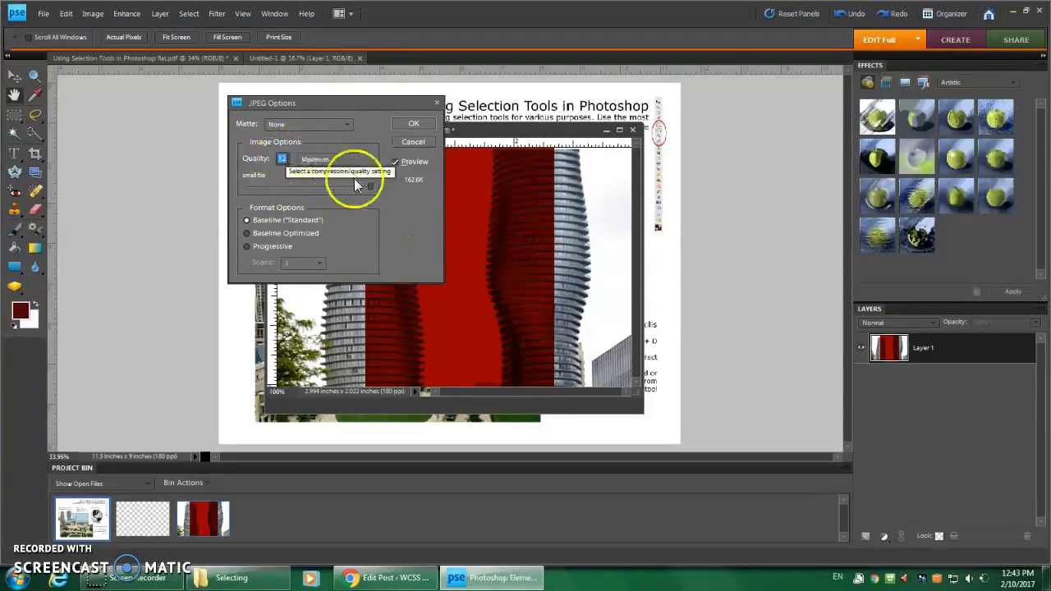
- Try lower JPEG quality settings, then export the copy at quality 12 (Maximum) with the Baseline ("Standard") format
{"action": "left_click_drag", "start_coordinate": [359, 187], "coordinate": [329, 186]}
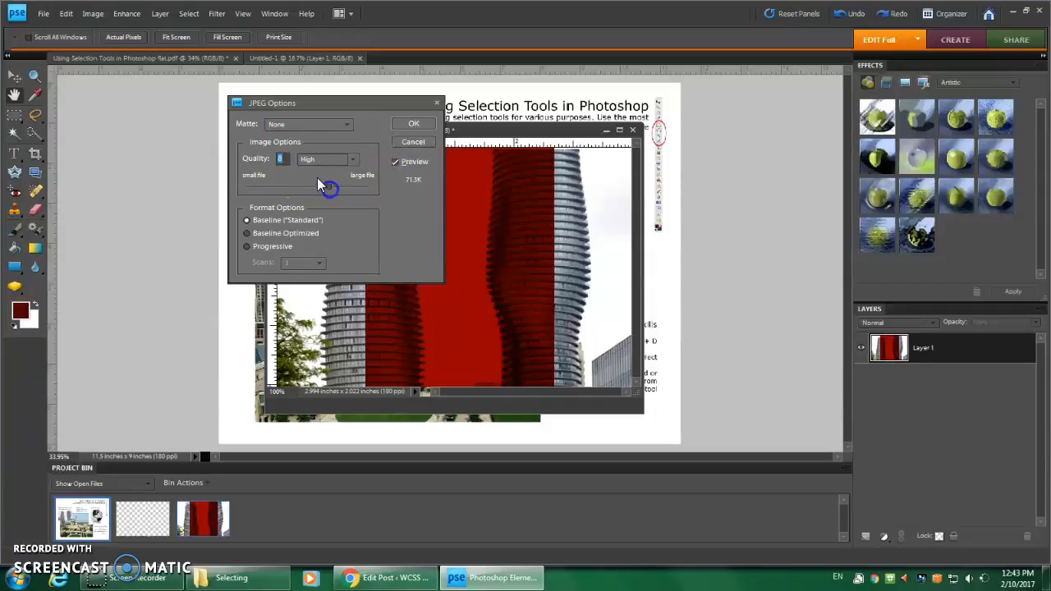
{"action": "left_click", "coordinate": [357, 160]}
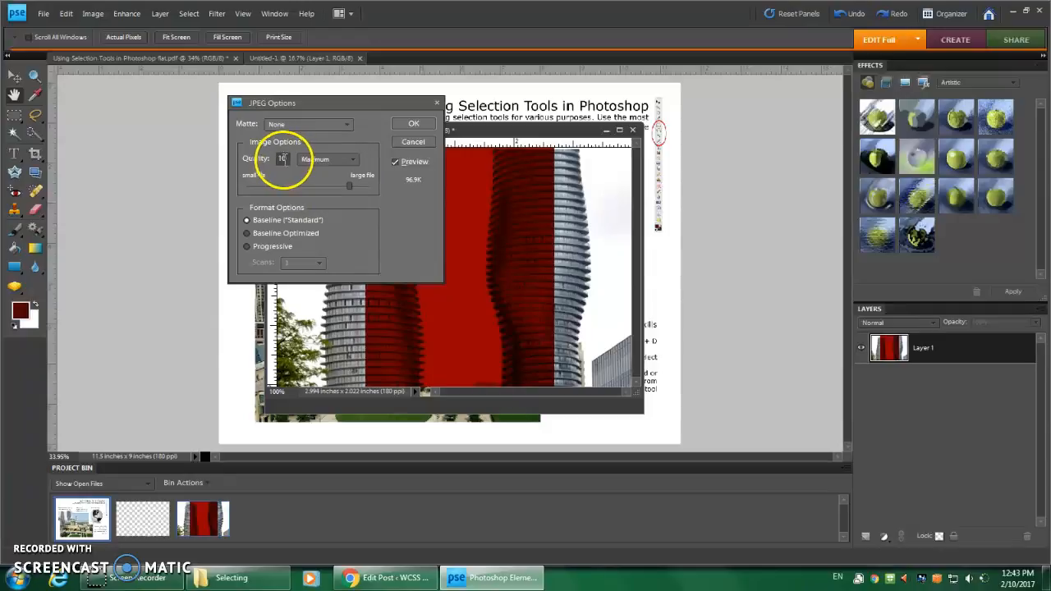
{"action": "left_click_drag", "start_coordinate": [346, 185], "coordinate": [359, 185]}
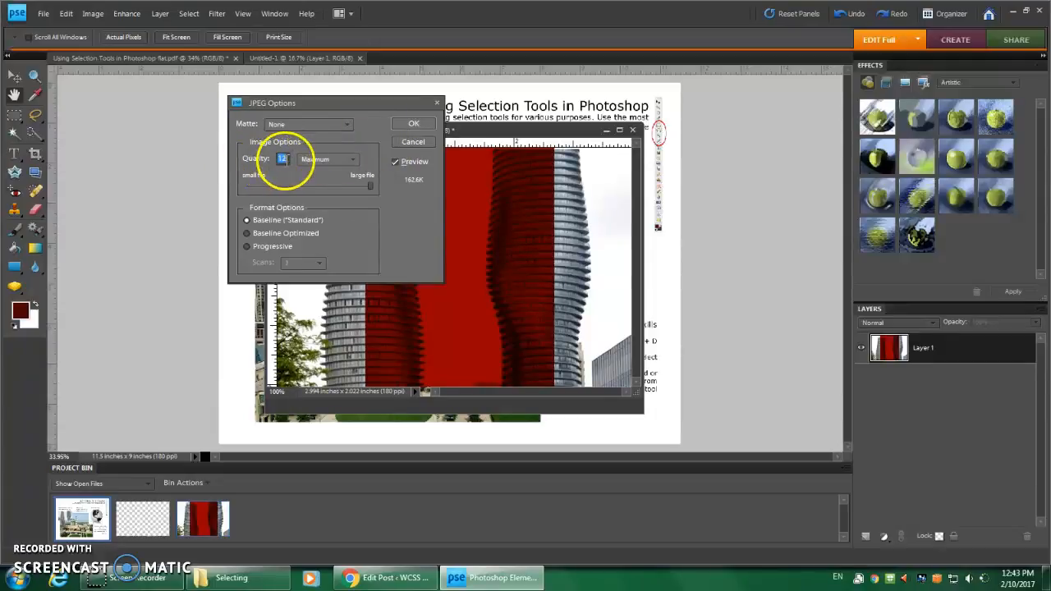
{"action": "left_click", "coordinate": [412, 123]}
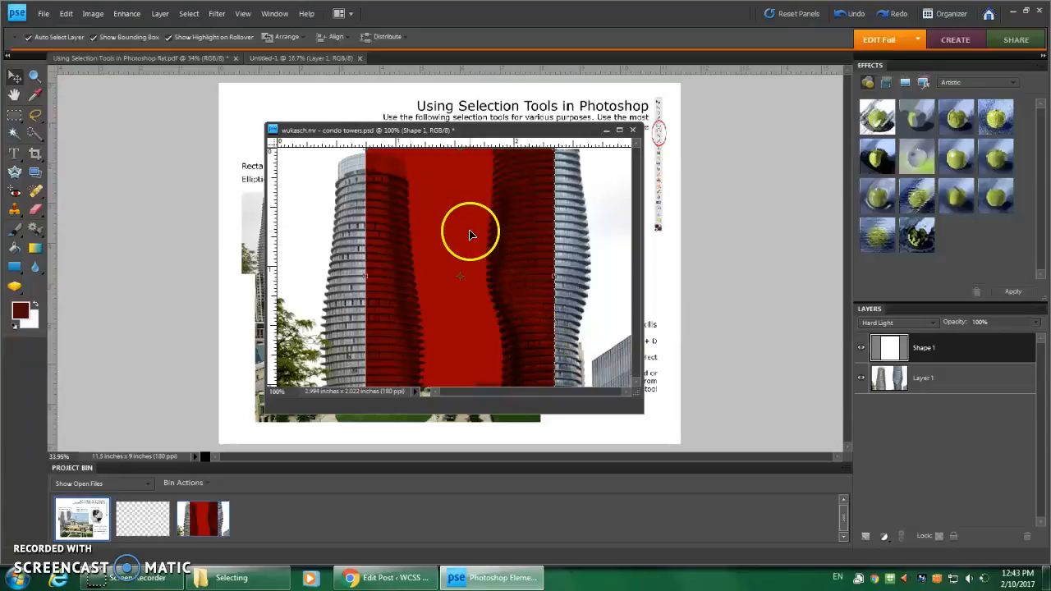
- Close the layered condo towers document
{"action": "left_click", "coordinate": [632, 130]}
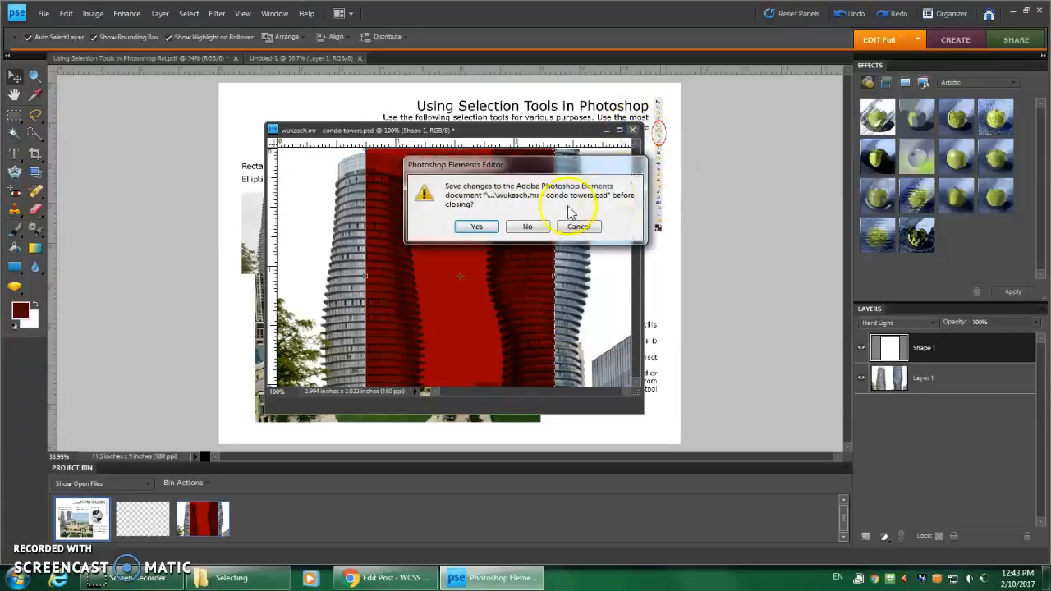